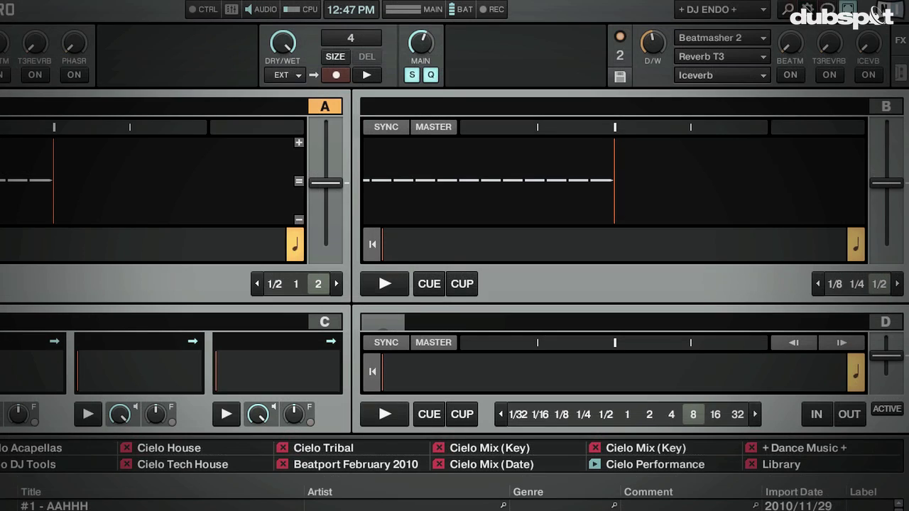
# - Set Traktor's audio device to JackRouter (CoreAudio) and select the Issshhh (Main Mix) track
pyautogui.press('super+comma')
pyautogui.click(44, 42)
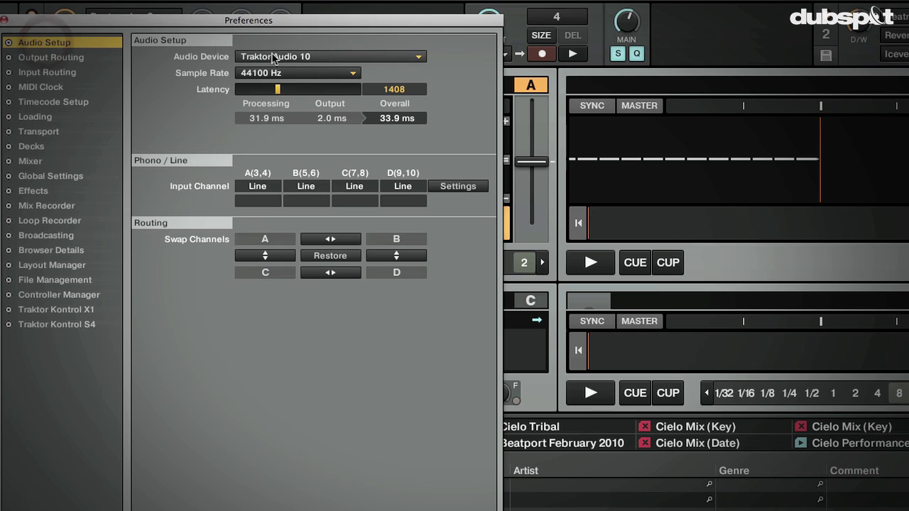
pyautogui.click(331, 58)
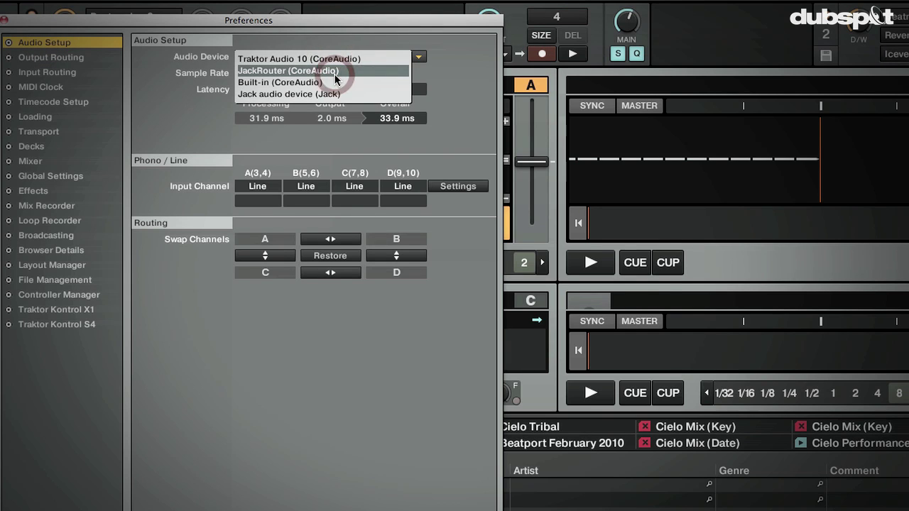
pyautogui.click(335, 72)
pyautogui.click(334, 59)
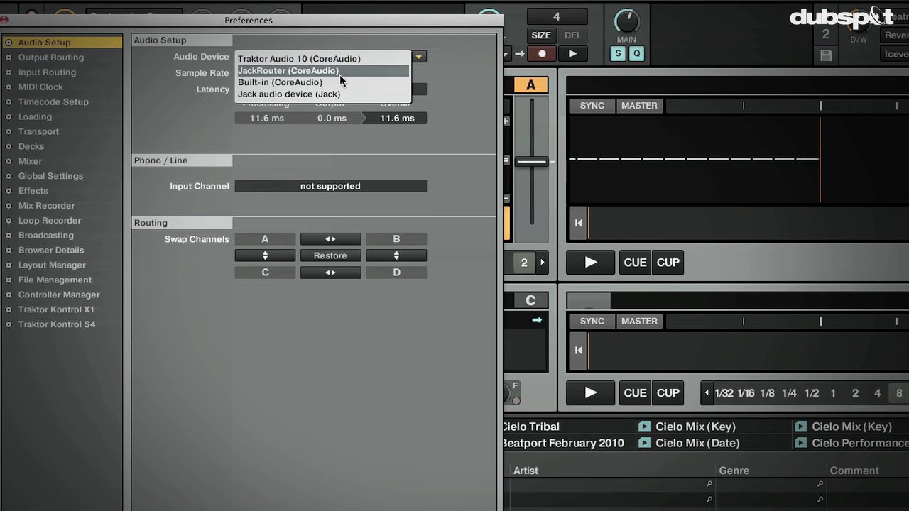
pyautogui.click(342, 71)
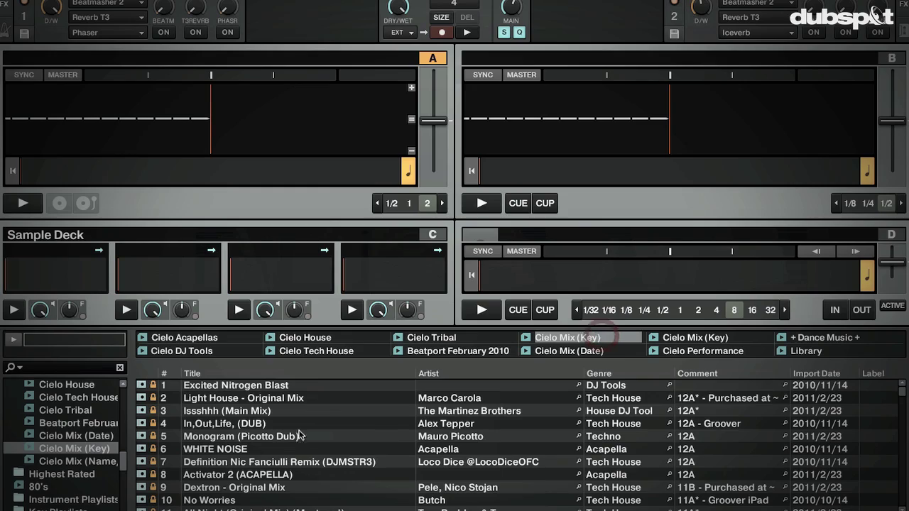
pyautogui.click(297, 413)
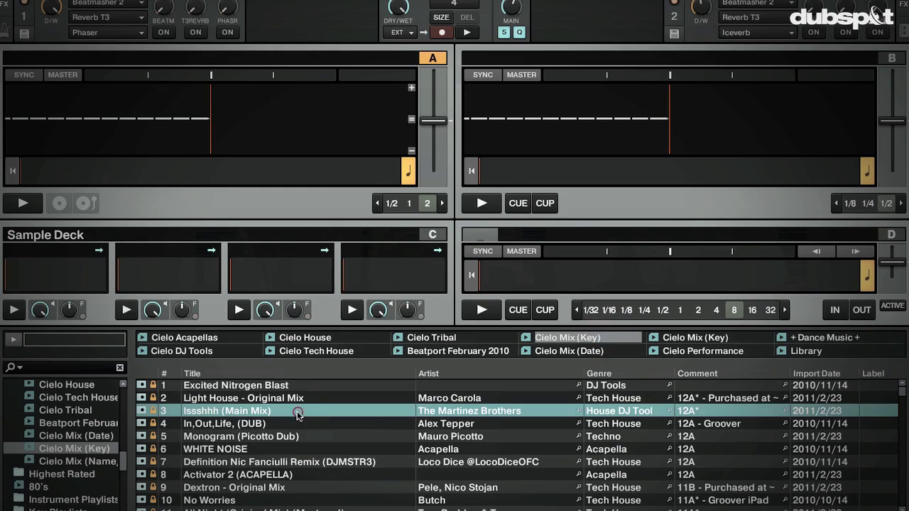
# - Load Issshhh (Main Mix) onto deck A, and In,Out,Life, (DUB) onto deck B and play it
pyautogui.press('super+Left')
pyautogui.press('super+Tab')
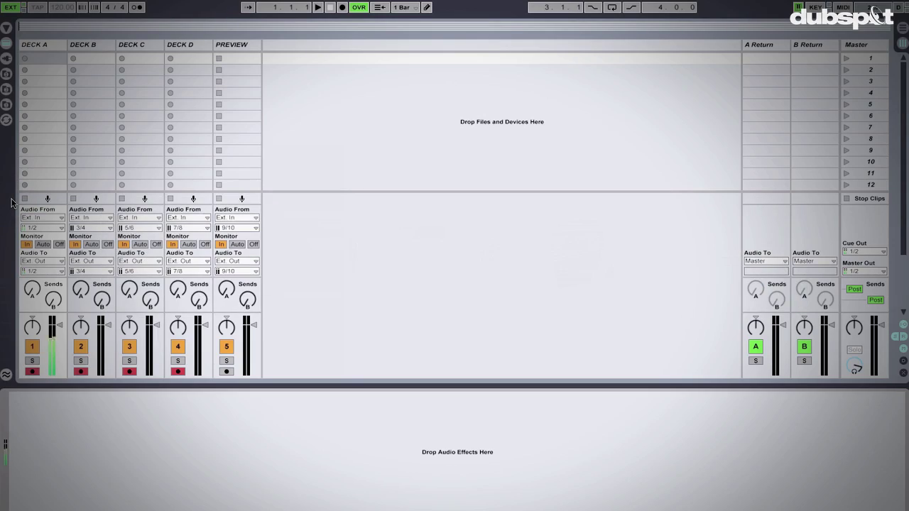
pyautogui.press('super+Tab')
pyautogui.press('Down')
pyautogui.press('super+Right')
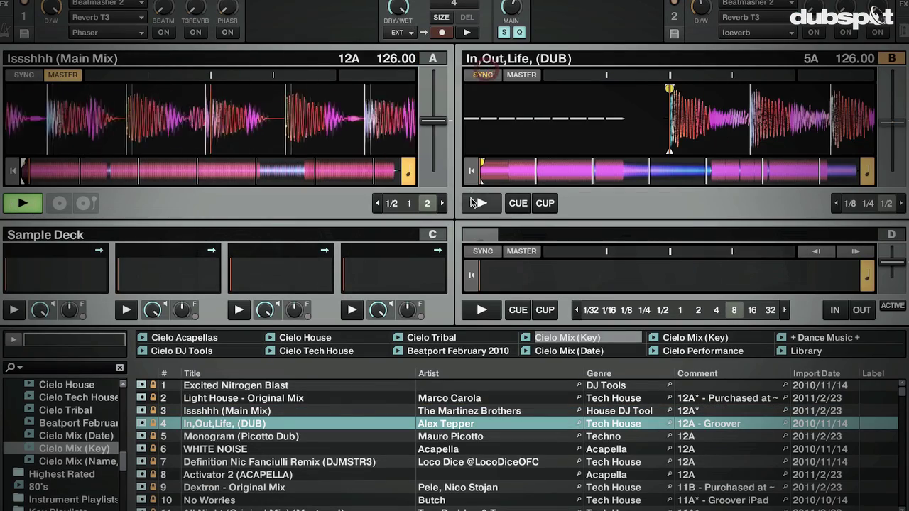
pyautogui.click(470, 203)
# - Load Monogram (Picotto Dub) onto deck D and start it playing
pyautogui.press('super+Tab')
pyautogui.press('super+Tab')
pyautogui.press('Down')
pyautogui.press('Down')
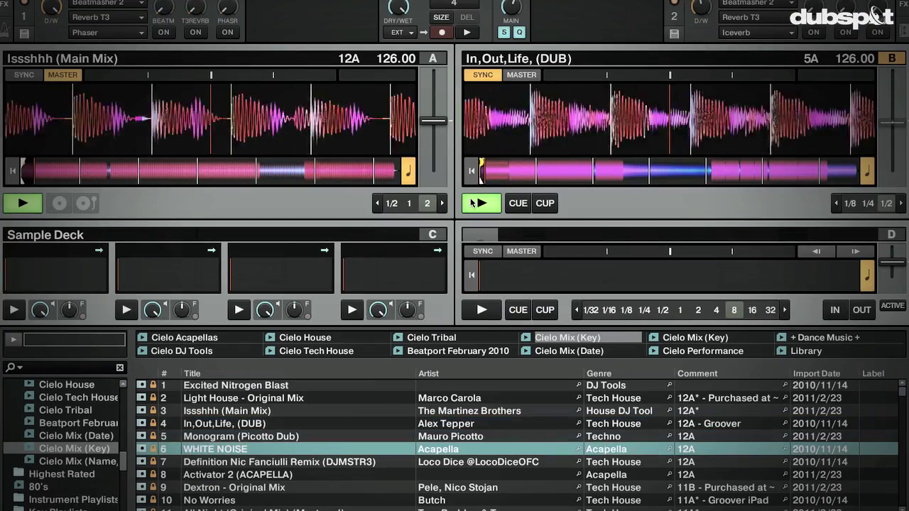
pyautogui.press('Up')
pyautogui.press('super+shift+Right')
pyautogui.click(478, 310)
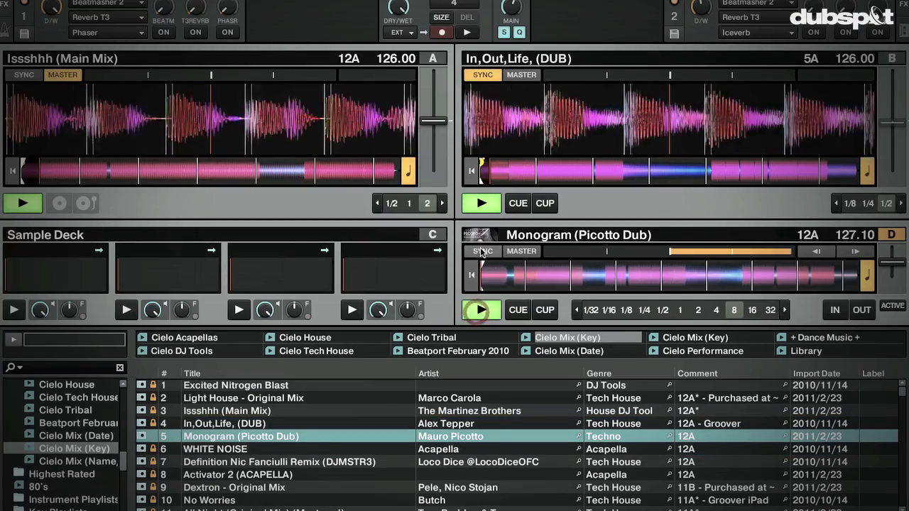
# - Check the incoming track levels in Ableton Live, then return to Traktor
pyautogui.press('super+Tab')
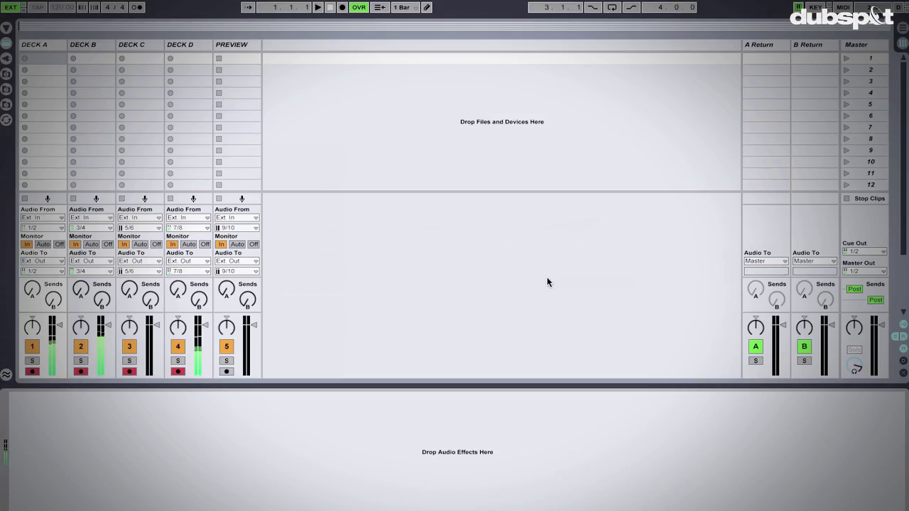
pyautogui.press('super+Tab')
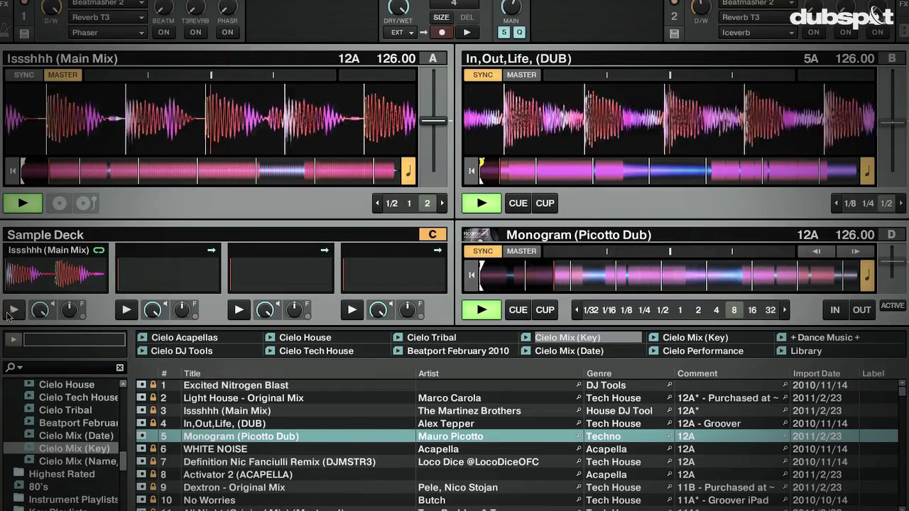
pyautogui.press('super+Tab')
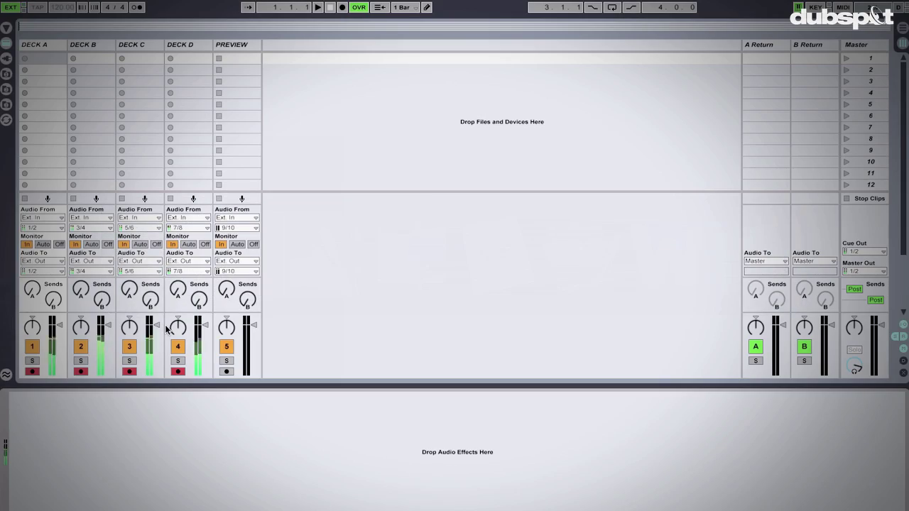
pyautogui.press('super+Tab')
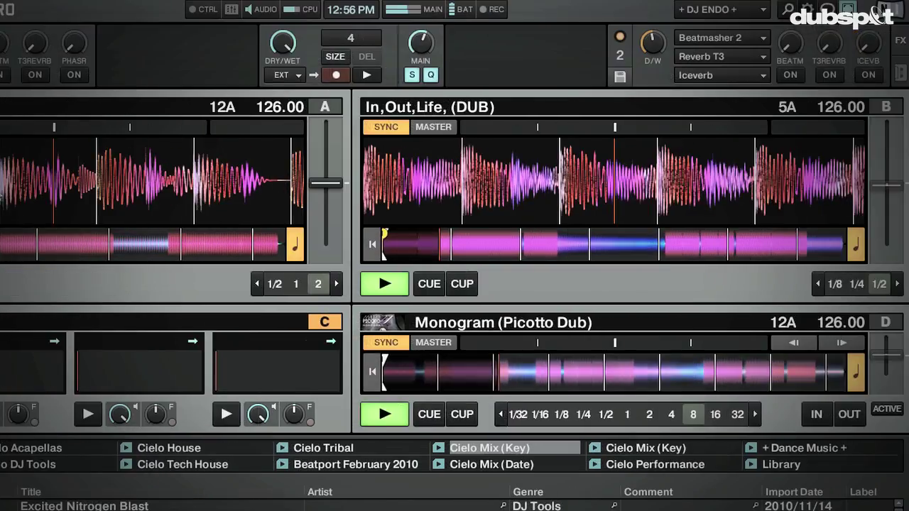
# - Review Traktor's output routing and global sync preferences, then close them
pyautogui.press('super+comma')
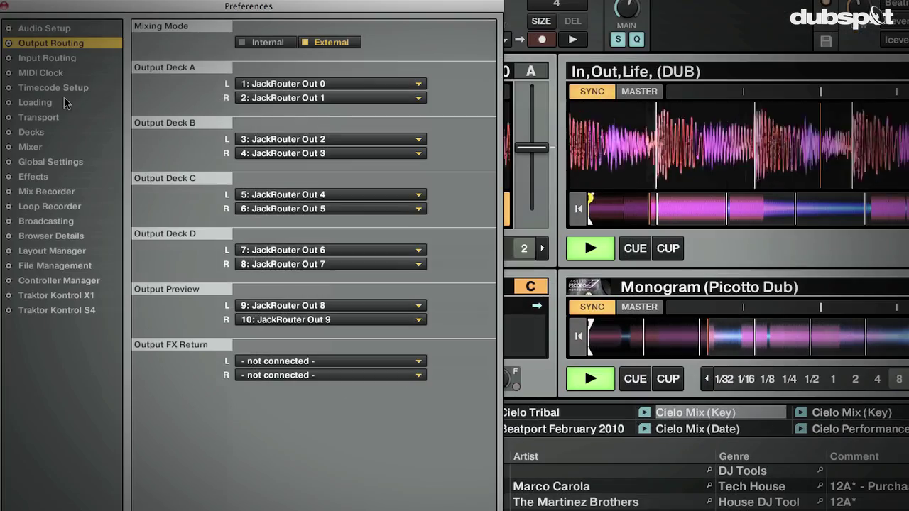
pyautogui.click(50, 161)
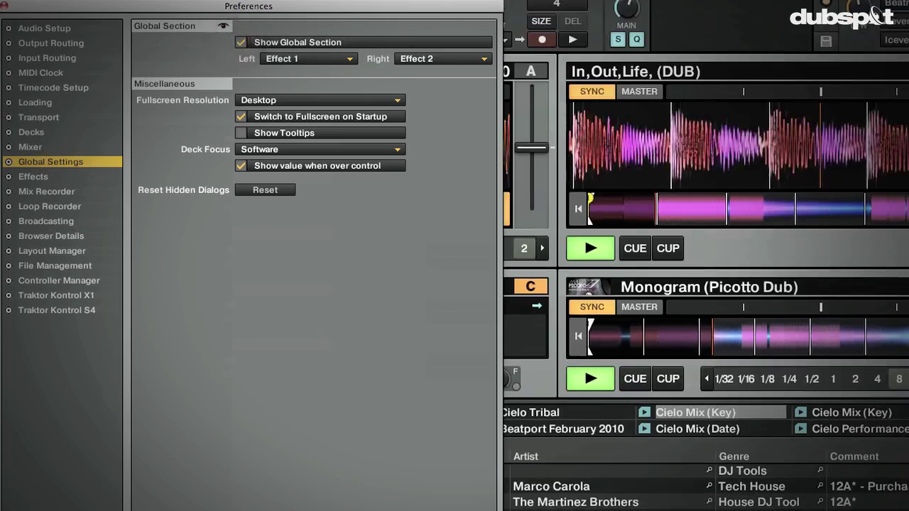
pyautogui.click(3, 3)
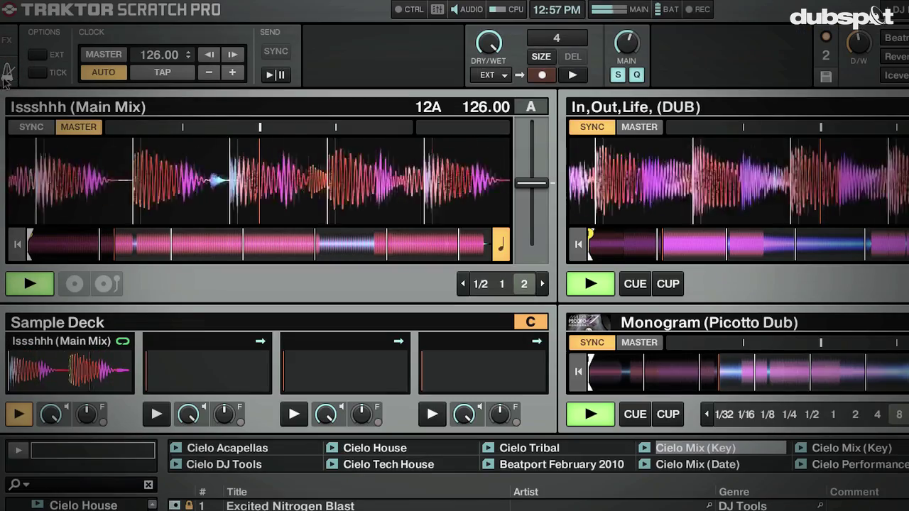
# - Send tempo clock to Ableton Live and record the decks into Live's arrangement
pyautogui.click(278, 74)
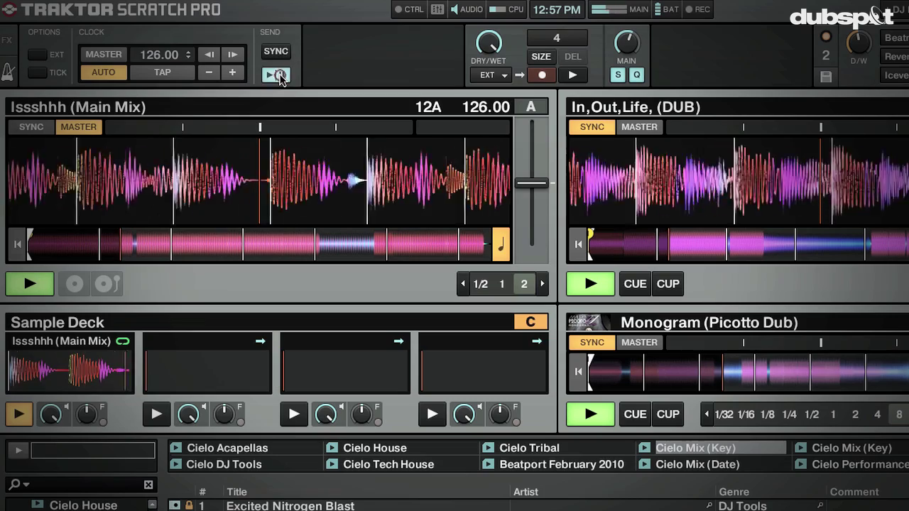
pyautogui.press('super+Tab')
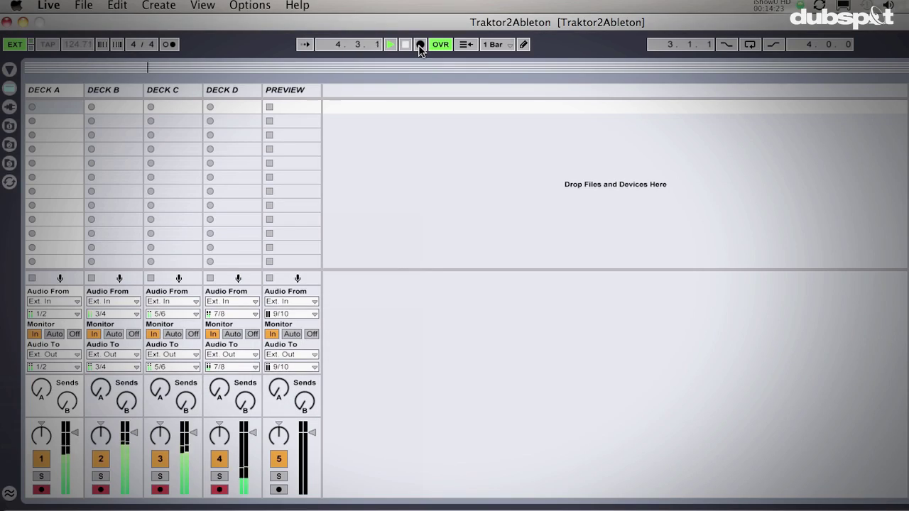
pyautogui.click(420, 44)
pyautogui.press('Tab')
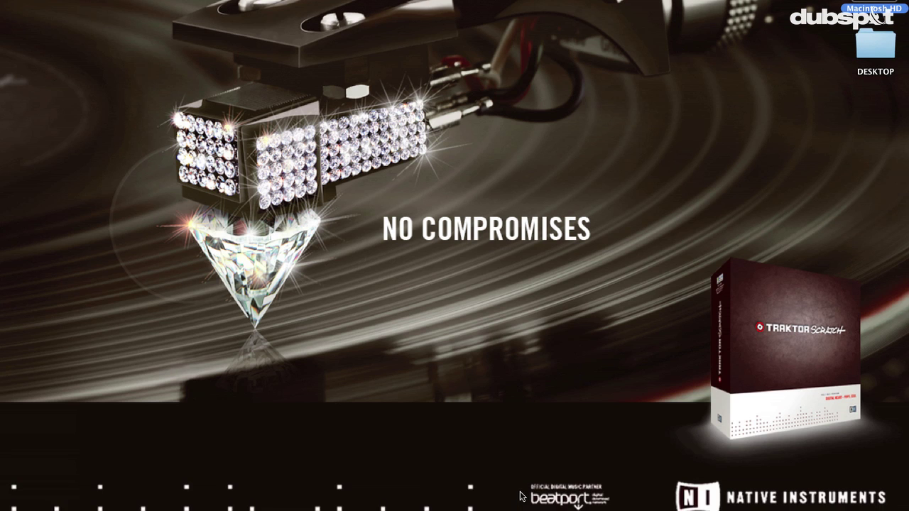
# - Open the Jack OS X download page on jackosx.com in Safari, then quit Safari
pyautogui.moveTo(497, 504)
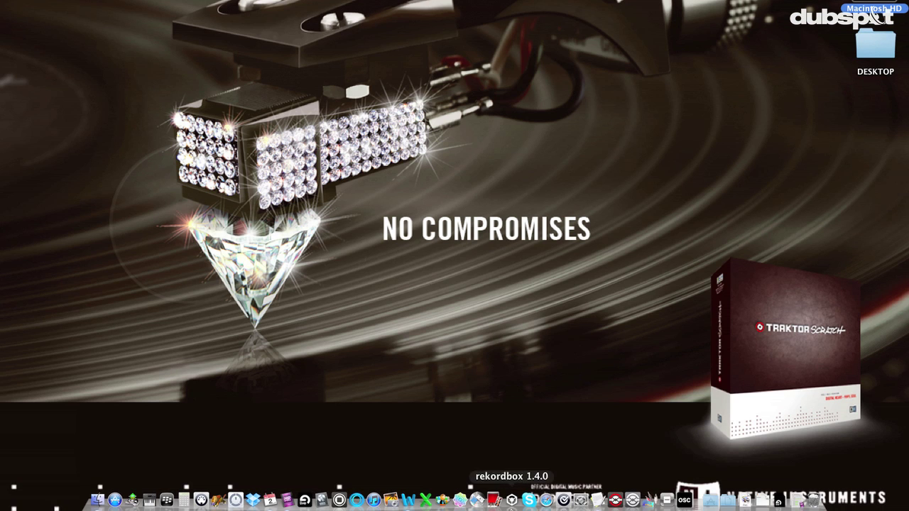
pyautogui.click(547, 500)
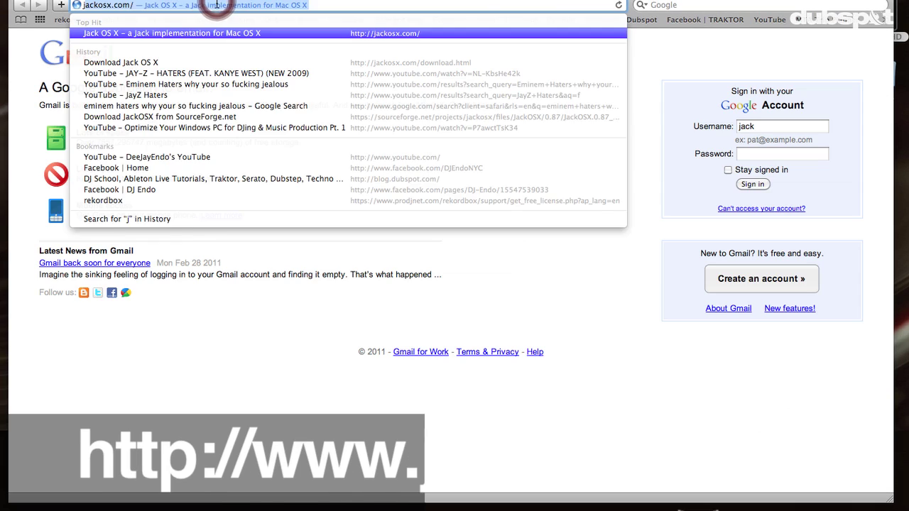
pyautogui.write('ack')
pyautogui.press('Return')
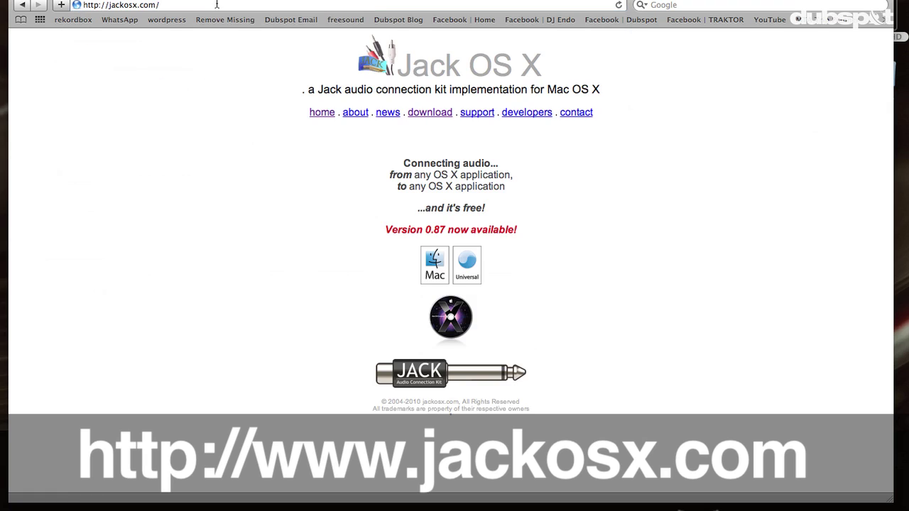
pyautogui.click(424, 115)
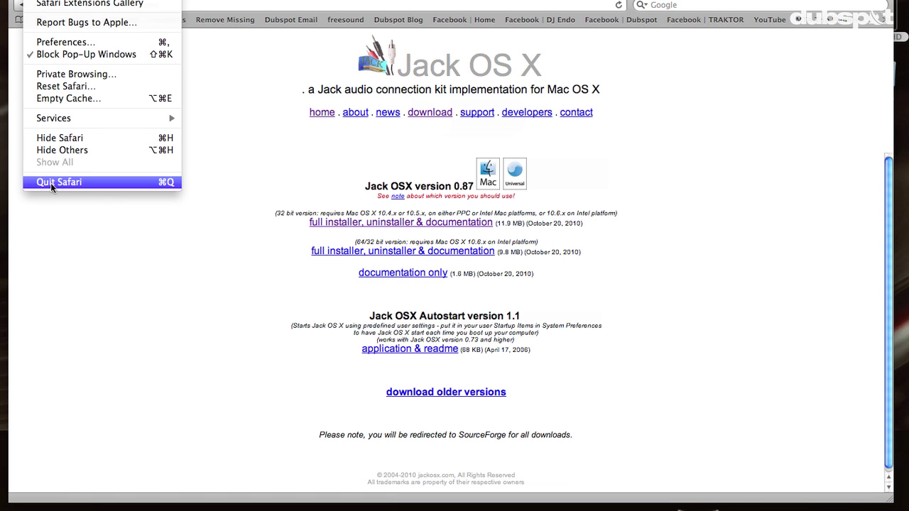
pyautogui.click(51, 182)
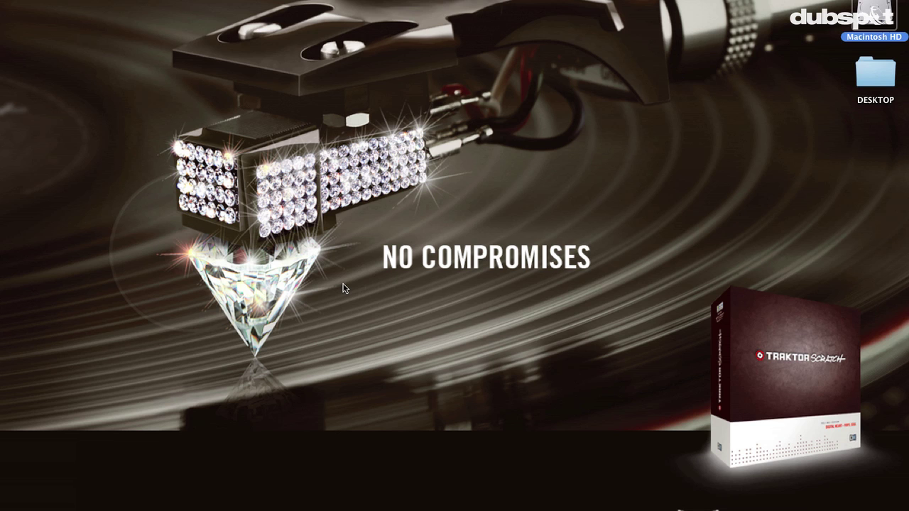
# - Launch JackPilot from Applications > Jack, close Finder, and open the Jack server settings
pyautogui.doubleClick(872, 10)
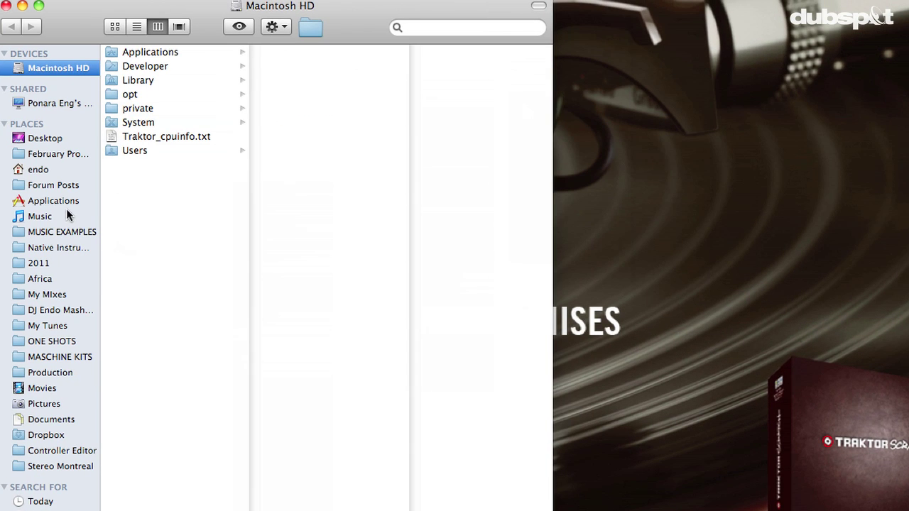
pyautogui.click(61, 200)
pyautogui.moveTo(255, 243); pyautogui.dragTo(257, 301)
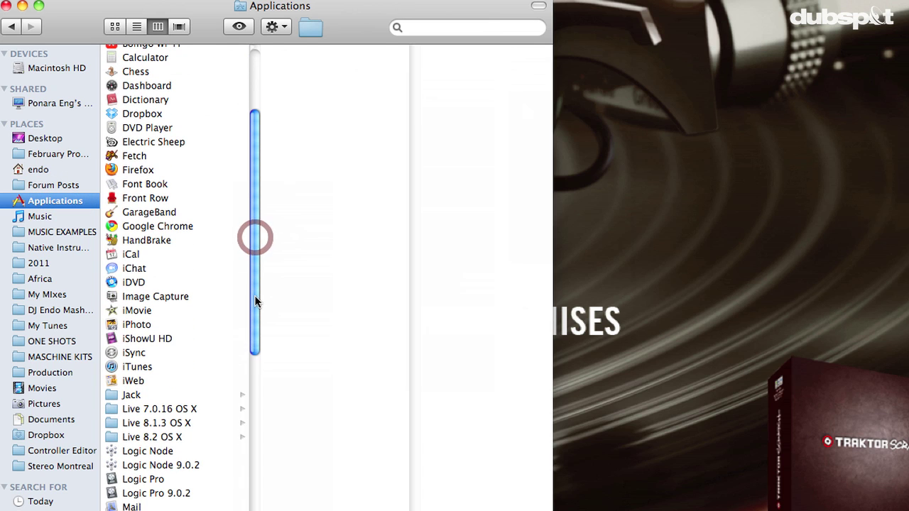
pyautogui.click(131, 396)
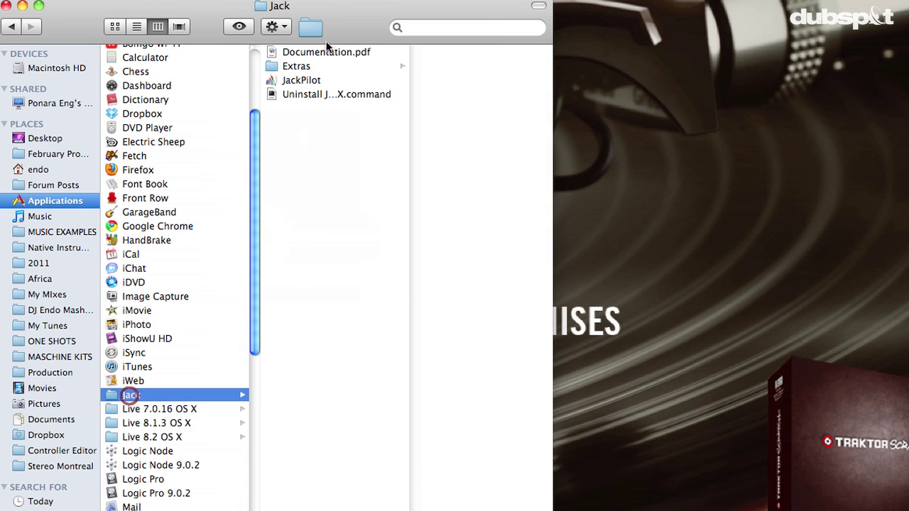
pyautogui.doubleClick(305, 80)
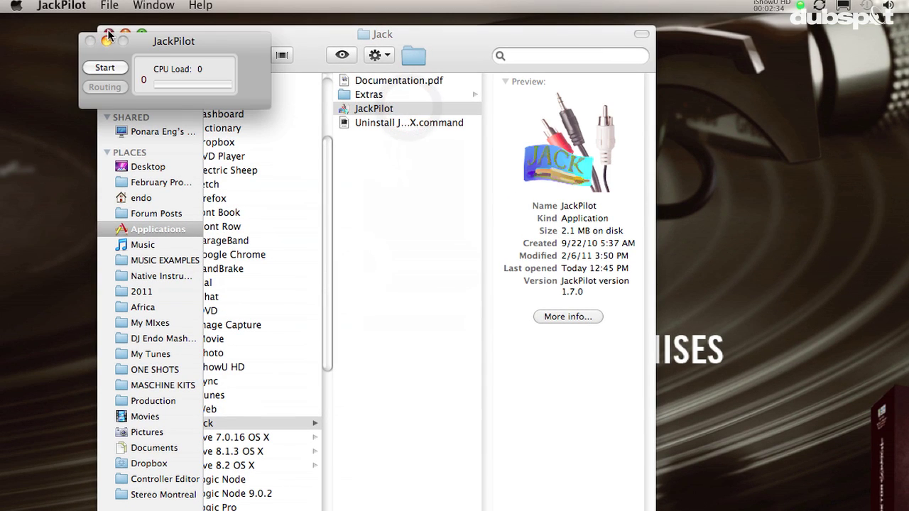
pyautogui.click(108, 34)
pyautogui.click(51, 4)
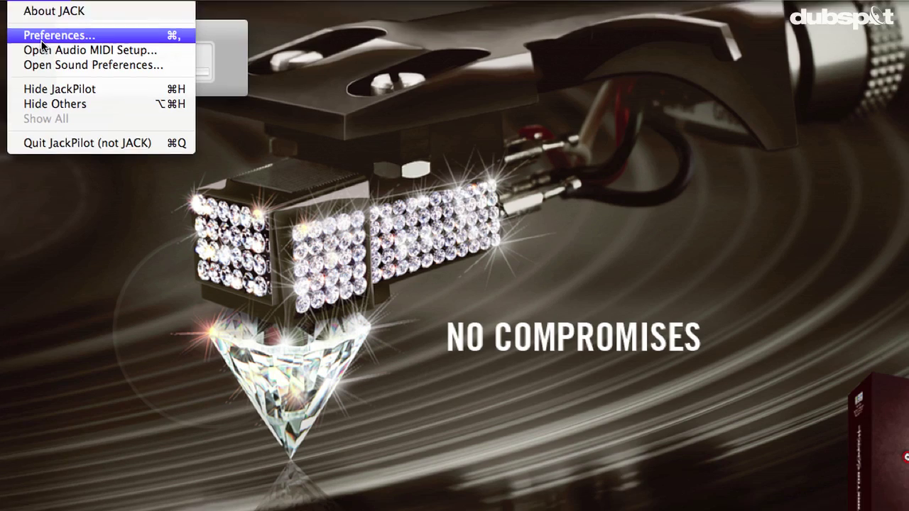
pyautogui.click(64, 51)
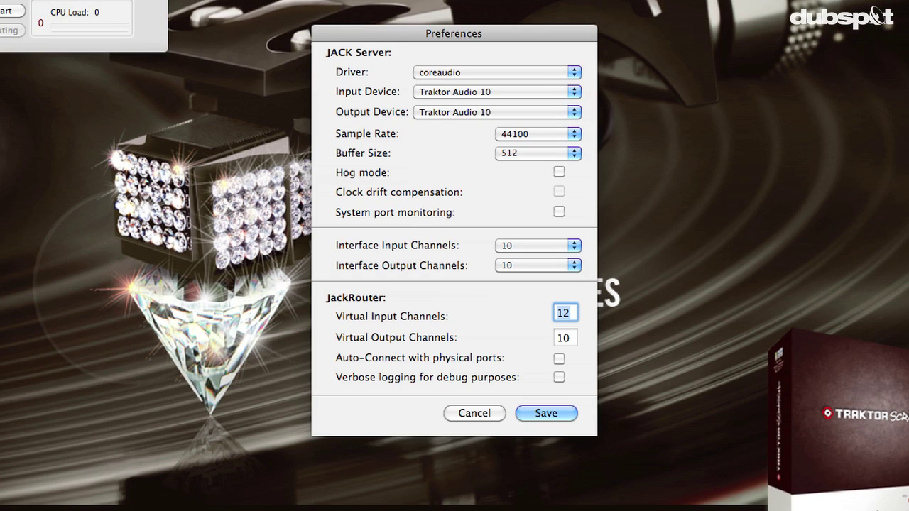
# - Keep Traktor Audio 10 as input and output device, 44100 Hz sample rate and 512 buffer
pyautogui.click(511, 93)
pyautogui.click(511, 93)
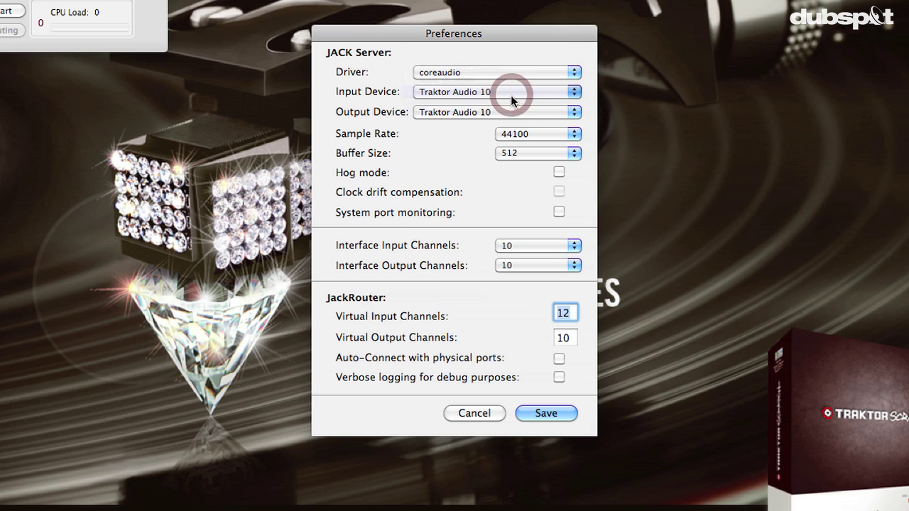
pyautogui.click(505, 112)
pyautogui.click(502, 115)
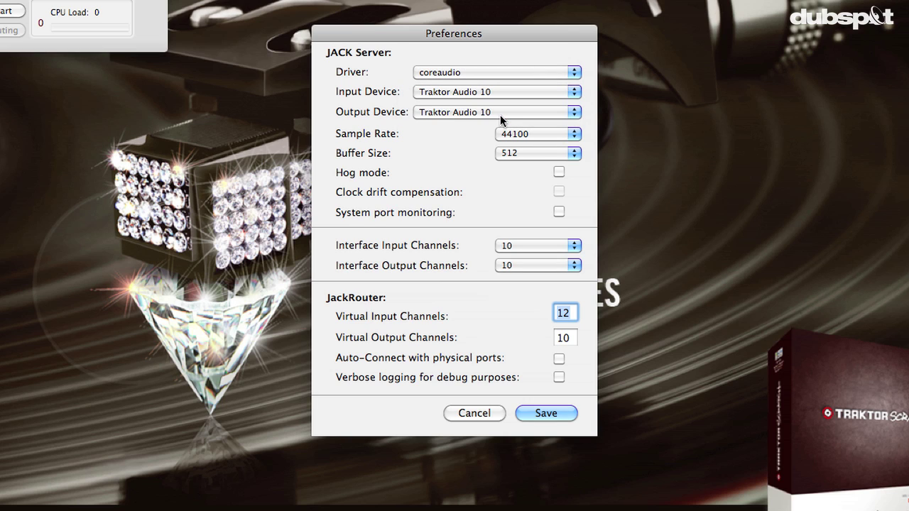
pyautogui.click(515, 135)
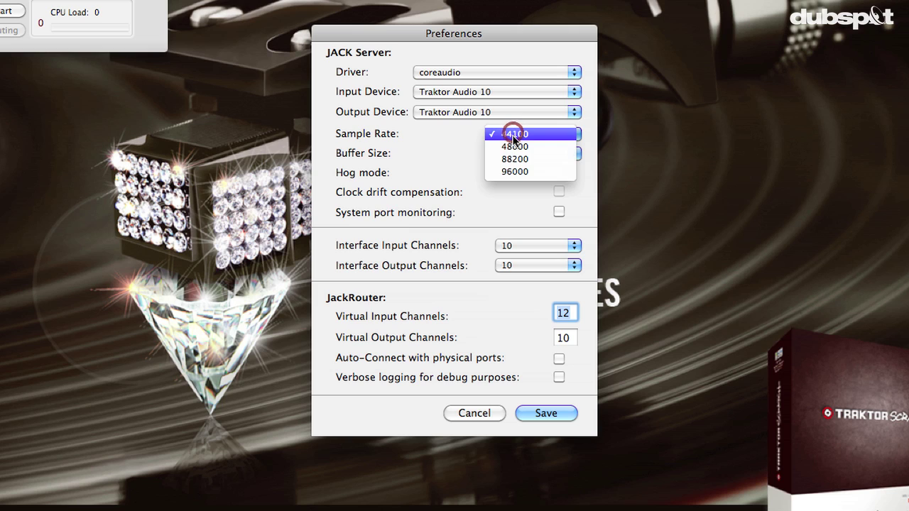
pyautogui.click(514, 135)
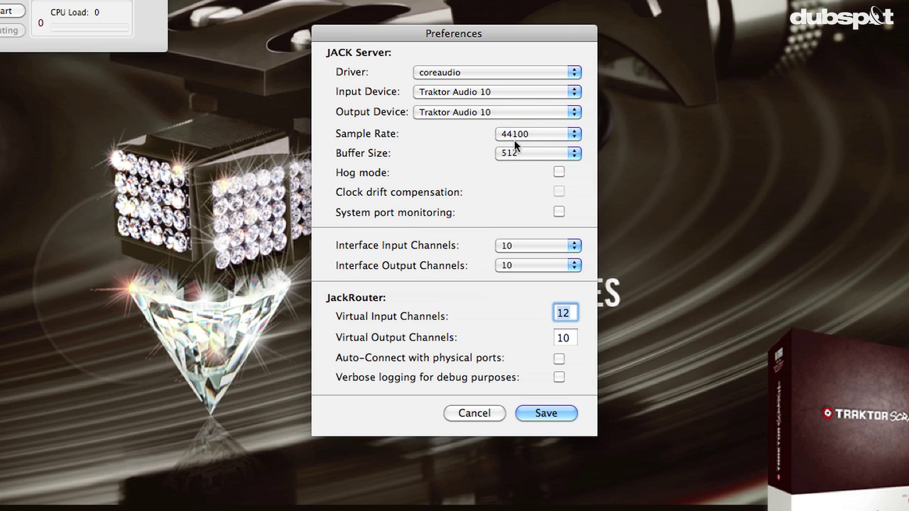
pyautogui.click(516, 154)
pyautogui.click(516, 154)
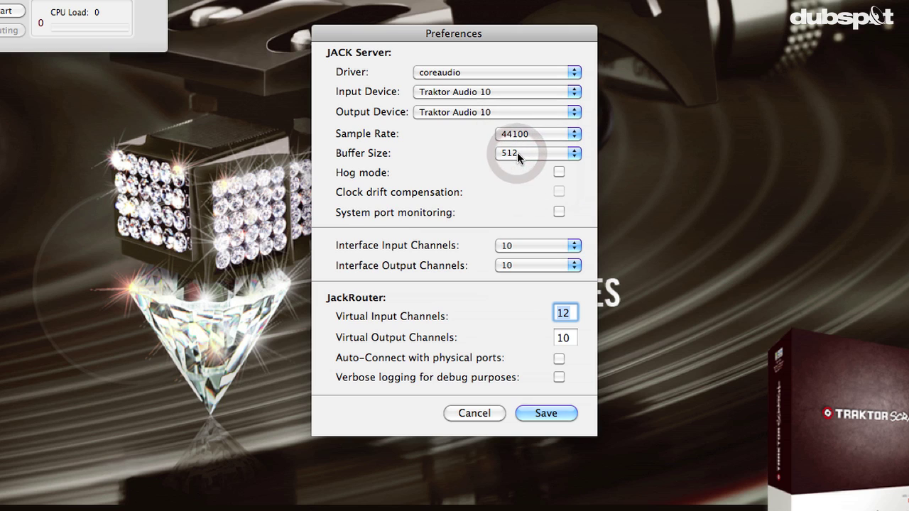
# - Keep 10 interface channels each way, set 10 virtual input channels, and save
pyautogui.click(553, 248)
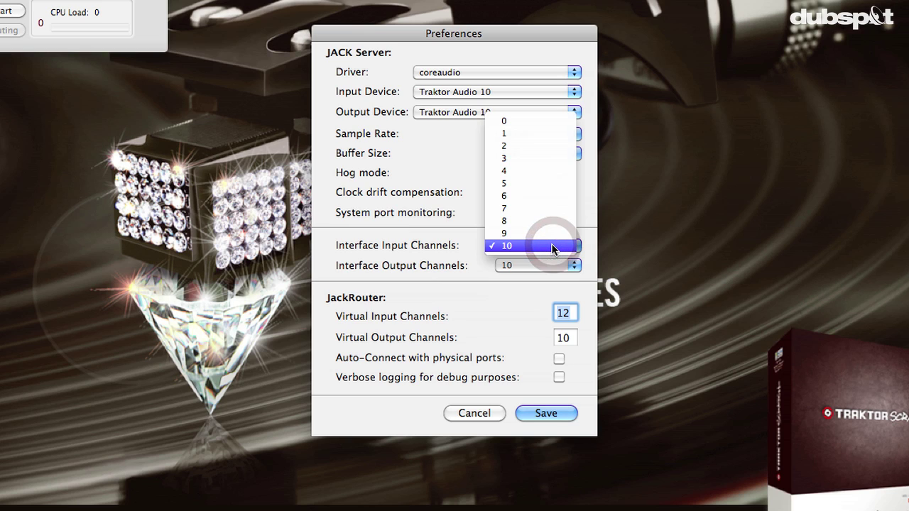
pyautogui.click(552, 247)
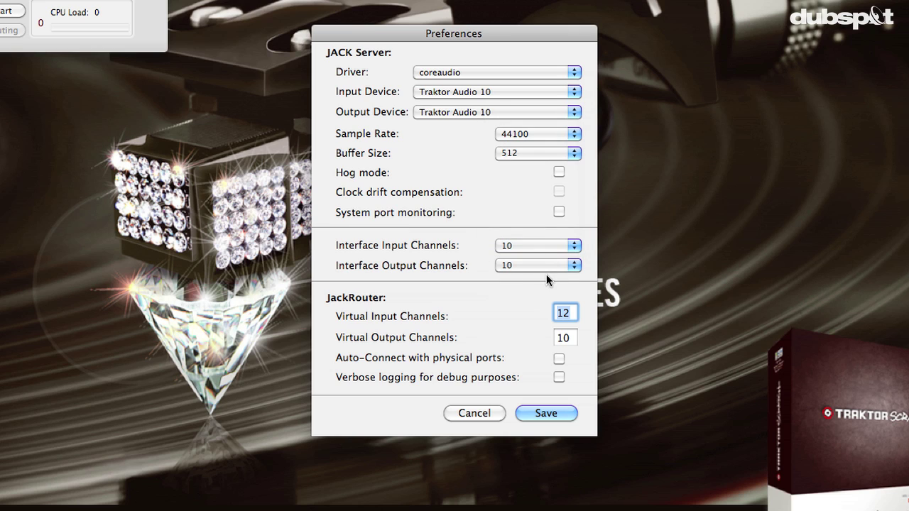
pyautogui.click(546, 265)
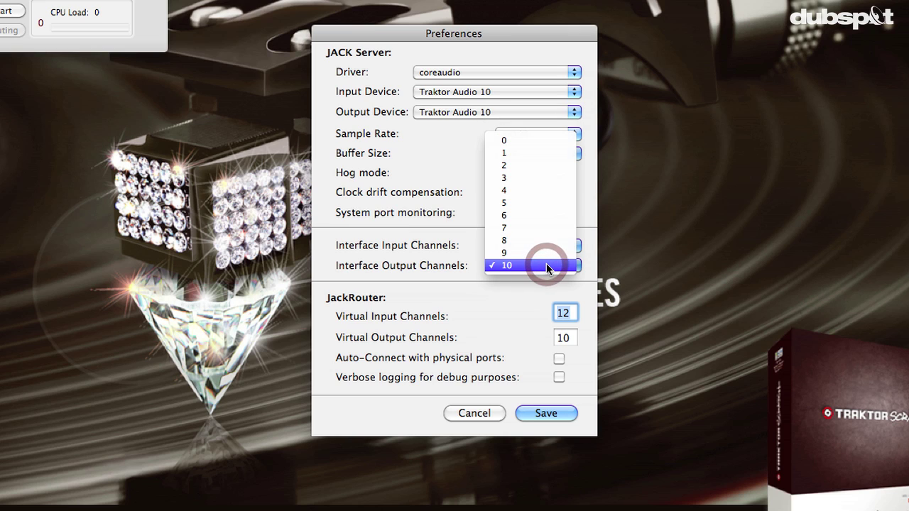
pyautogui.click(546, 266)
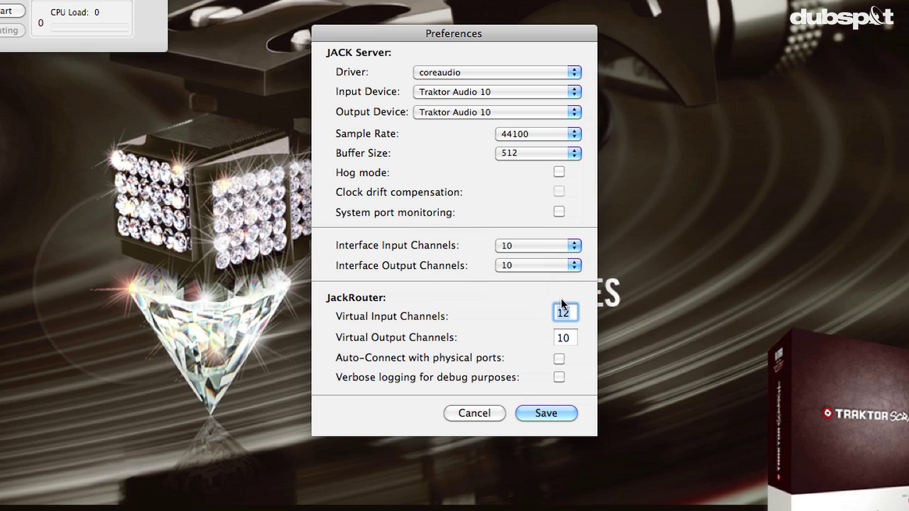
pyautogui.write('10')
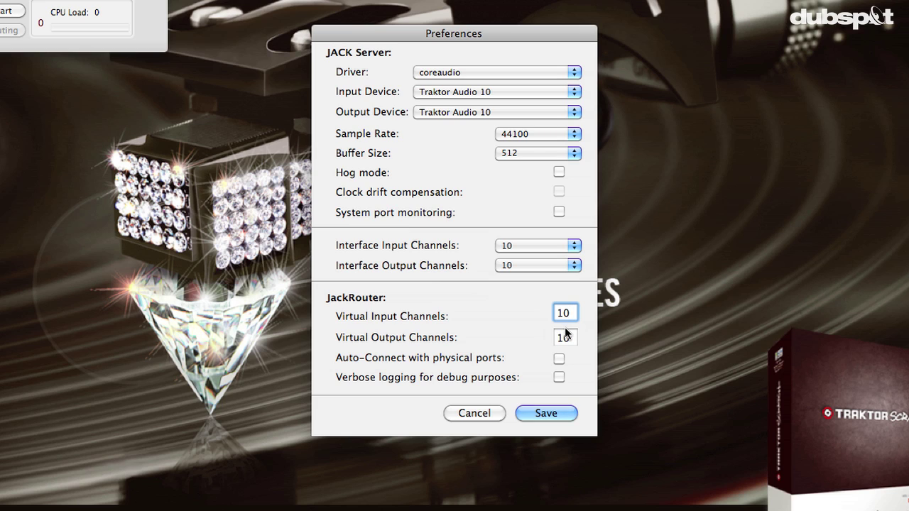
pyautogui.click(565, 336)
pyautogui.write('10')
pyautogui.click(551, 411)
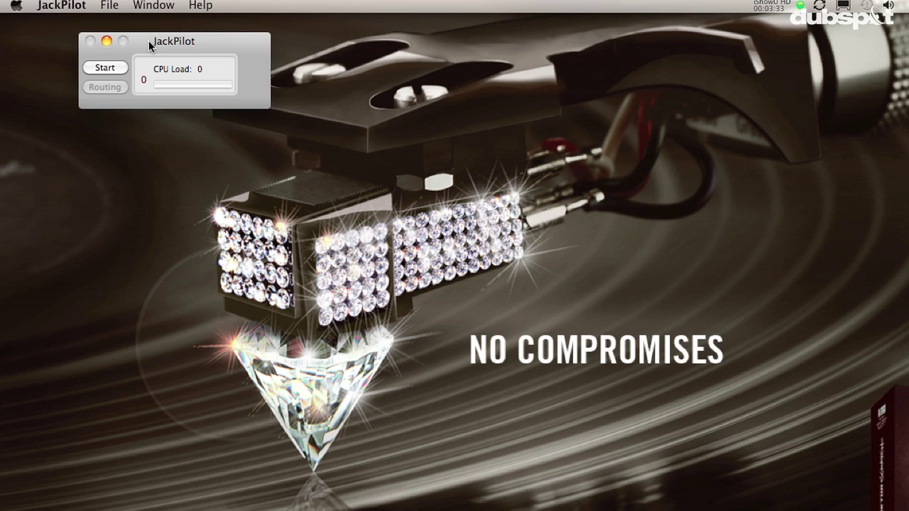
# - Start the JACK server from JackPilot's main window
pyautogui.click(100, 69)
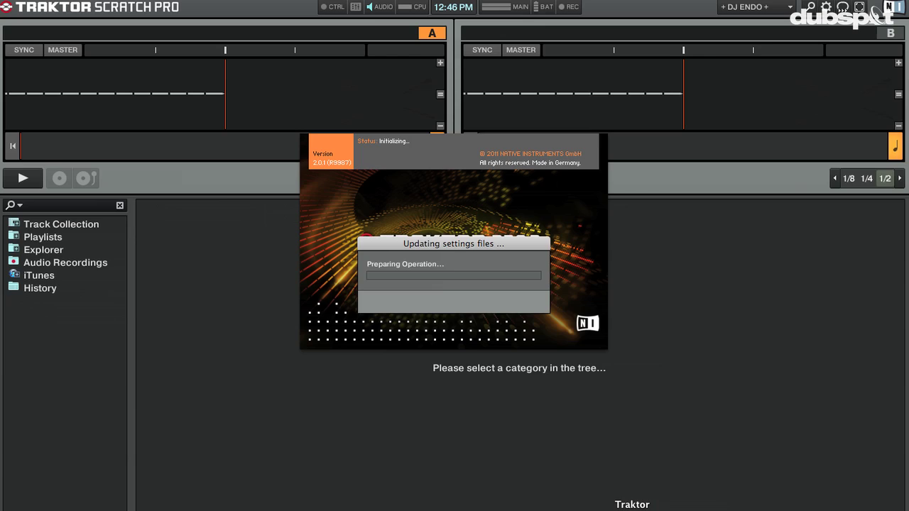
pyautogui.press('Return')
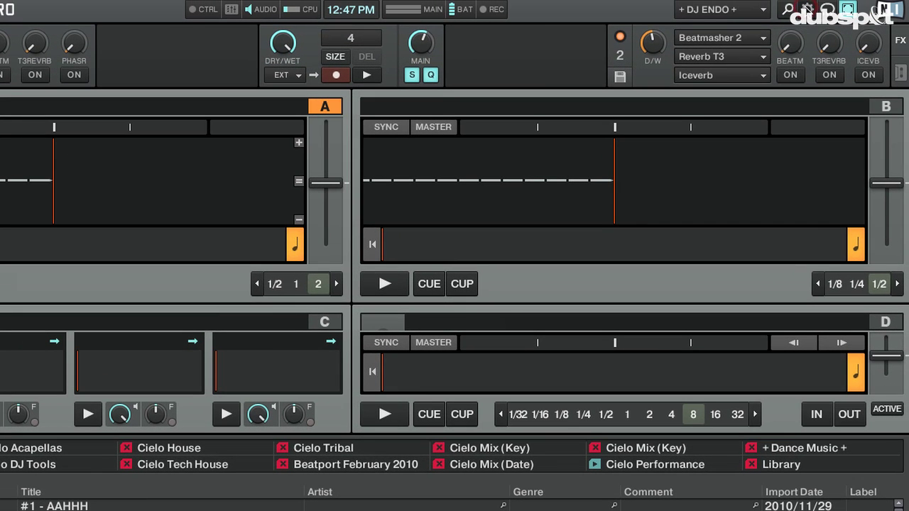
pyautogui.click(829, 8)
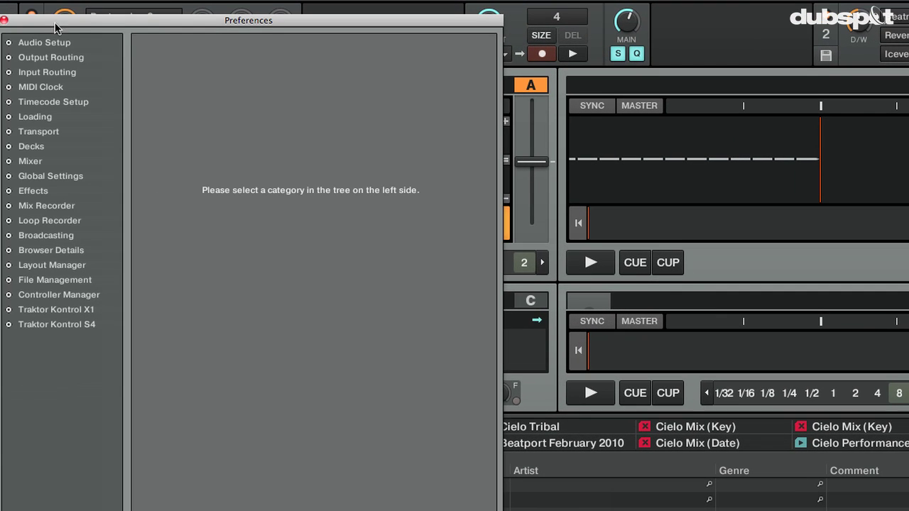
# - Select JackRouter (CoreAudio) as the audio device in Traktor's Audio Setup
pyautogui.click(45, 42)
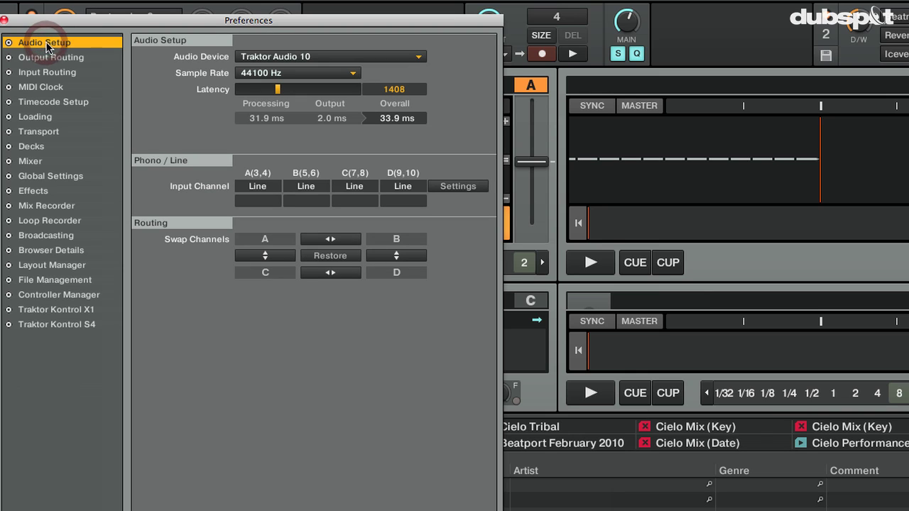
pyautogui.click(332, 62)
pyautogui.click(335, 72)
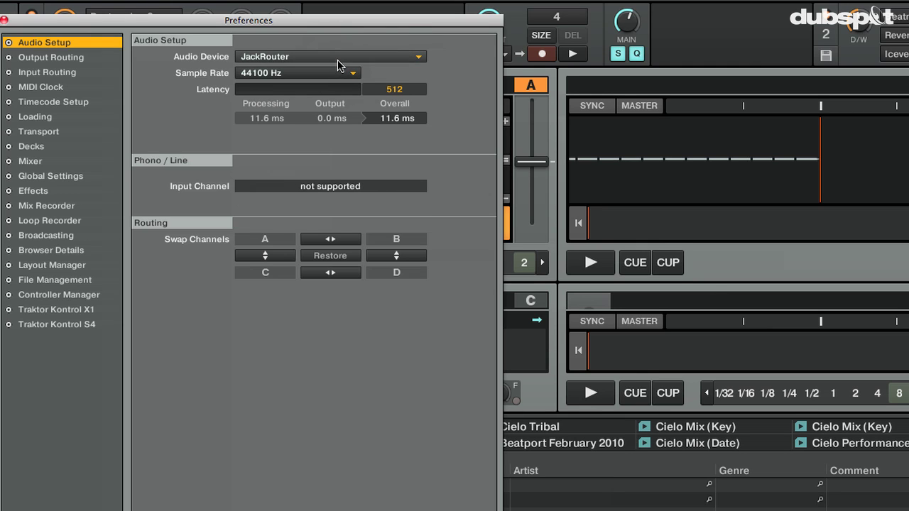
pyautogui.click(337, 61)
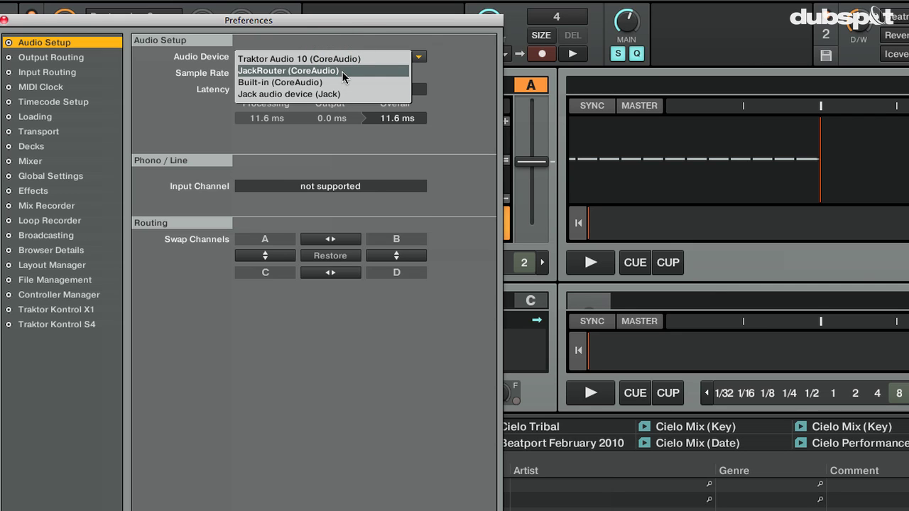
pyautogui.click(341, 71)
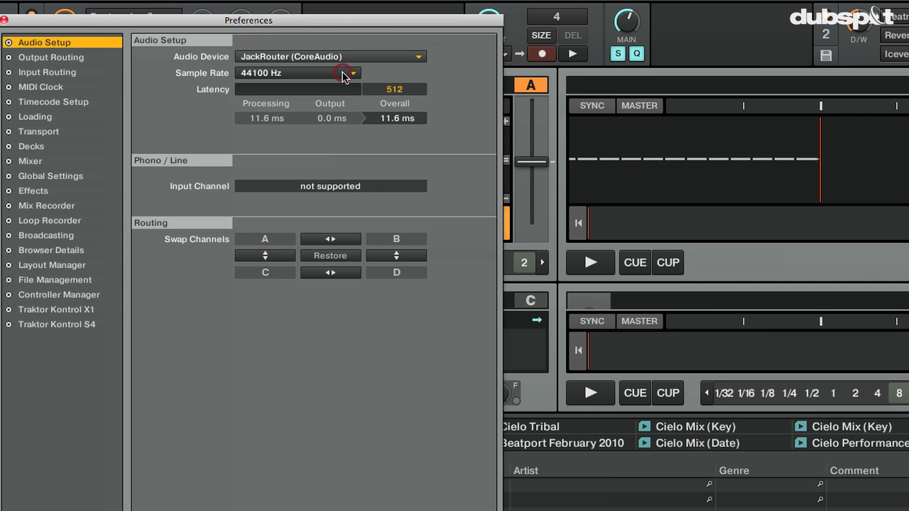
# - Route Deck A to JackRouter Out 0–1 and Deck B to Out 2–3
pyautogui.click(63, 59)
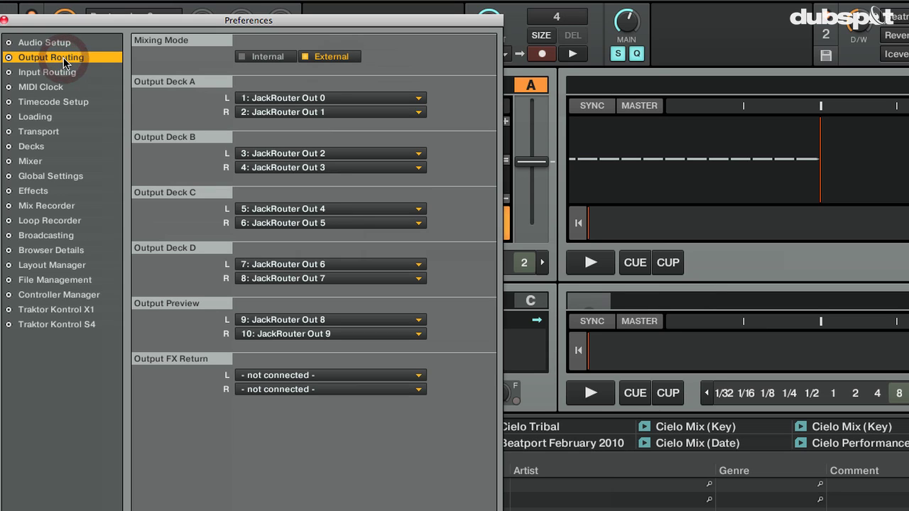
pyautogui.click(291, 103)
pyautogui.click(294, 101)
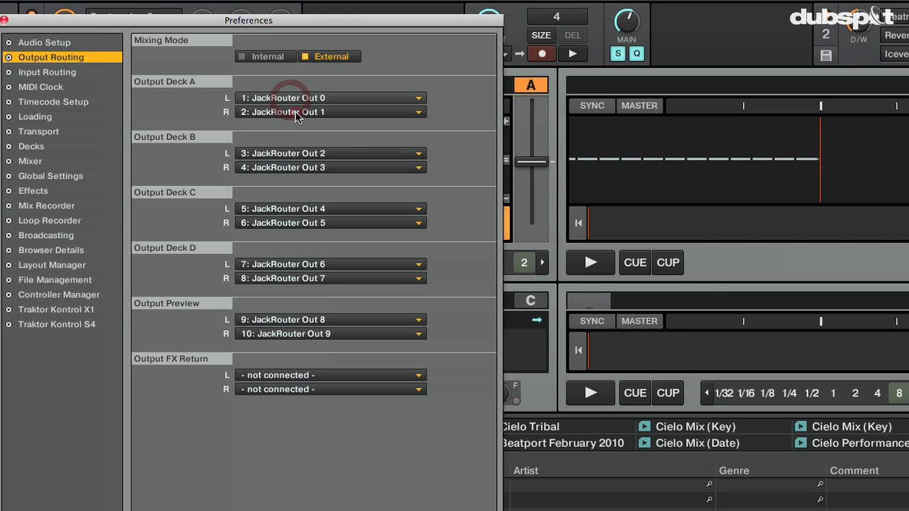
pyautogui.click(294, 100)
pyautogui.click(294, 126)
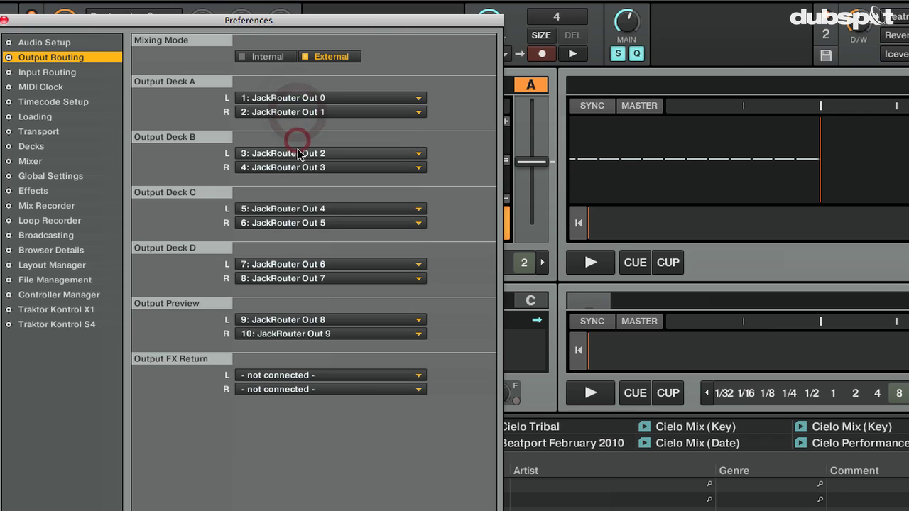
pyautogui.click(298, 154)
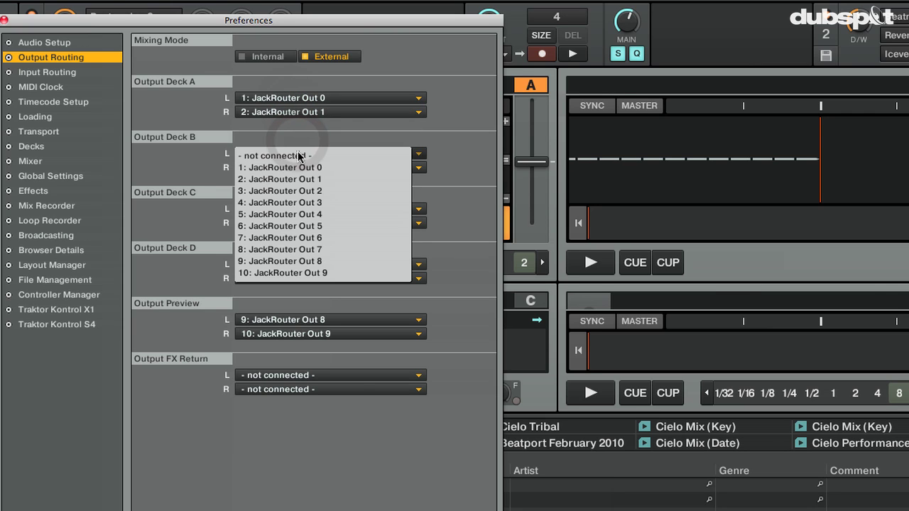
pyautogui.click(307, 193)
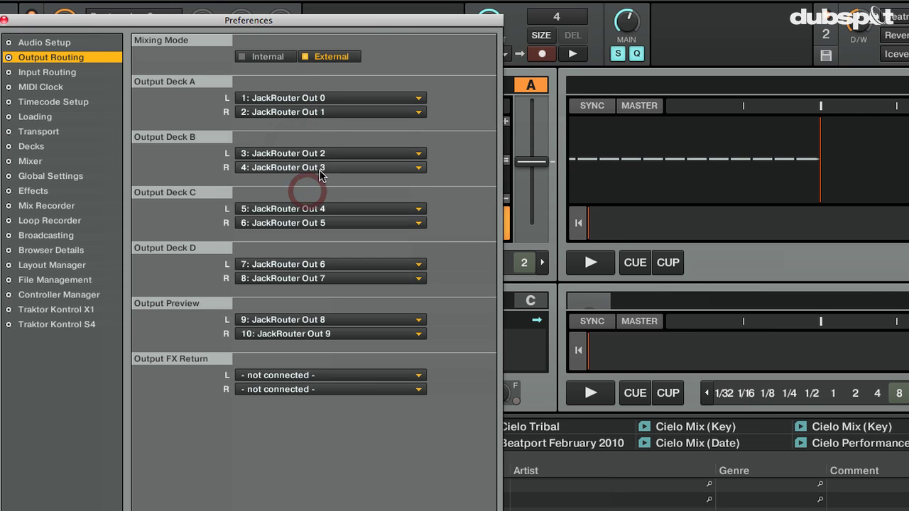
pyautogui.click(319, 169)
pyautogui.click(320, 215)
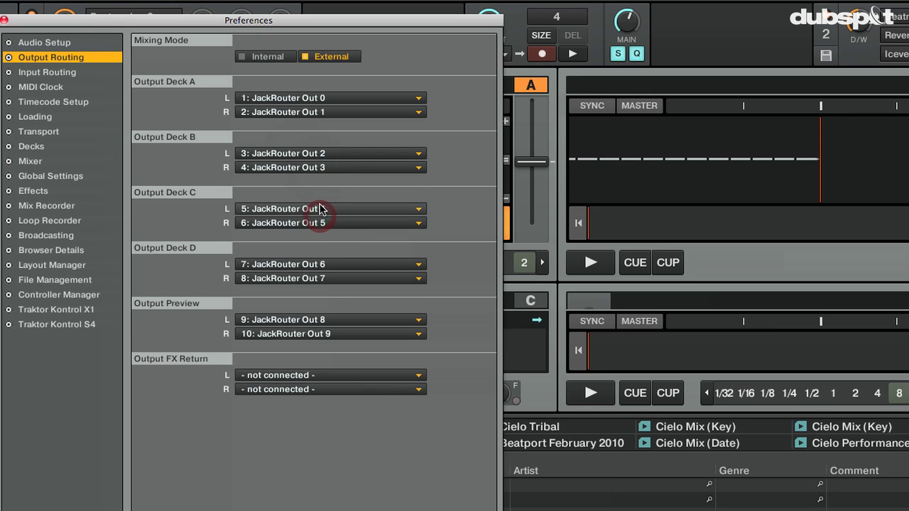
# - Route Deck C to JackRouter Out 4–5 and Deck D to Out 6–7
pyautogui.click(321, 210)
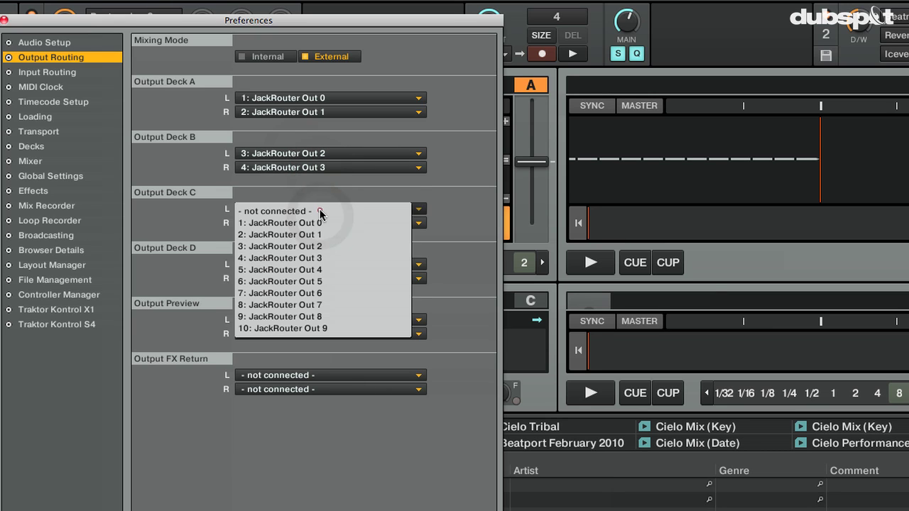
pyautogui.click(331, 269)
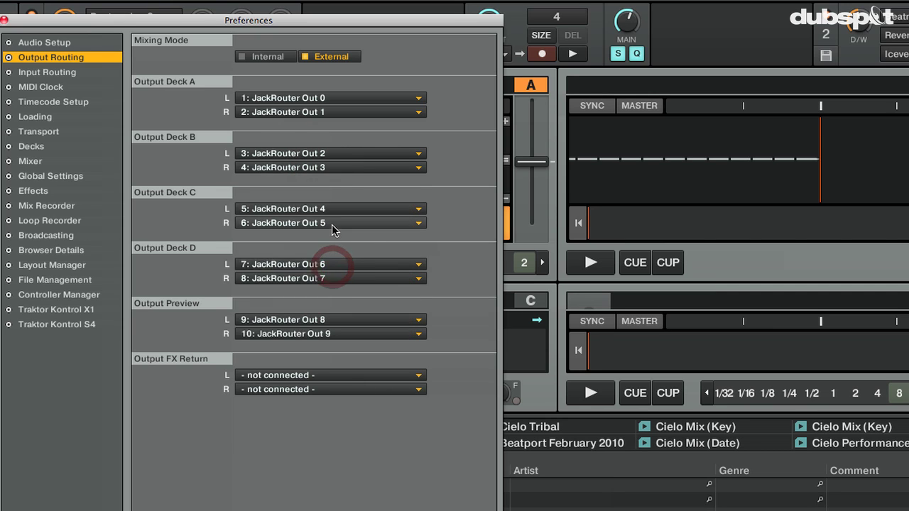
pyautogui.click(333, 224)
pyautogui.click(330, 295)
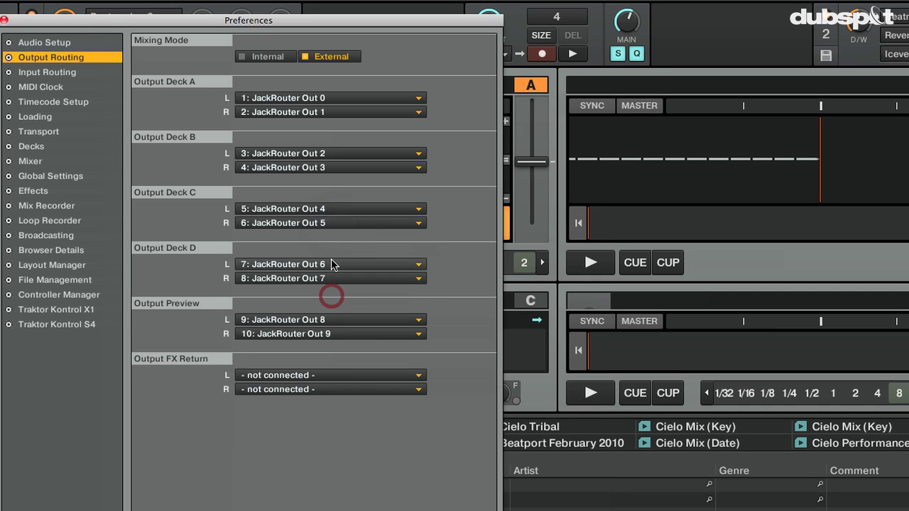
pyautogui.click(332, 268)
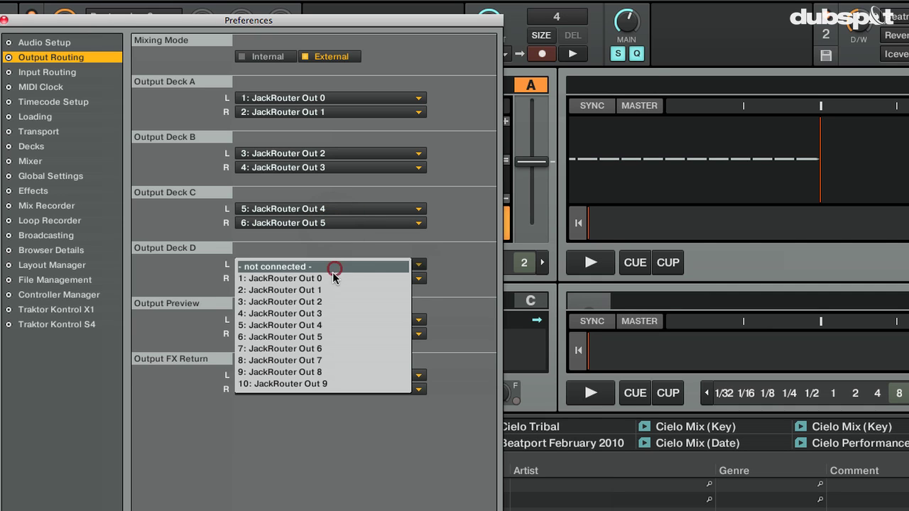
pyautogui.click(329, 347)
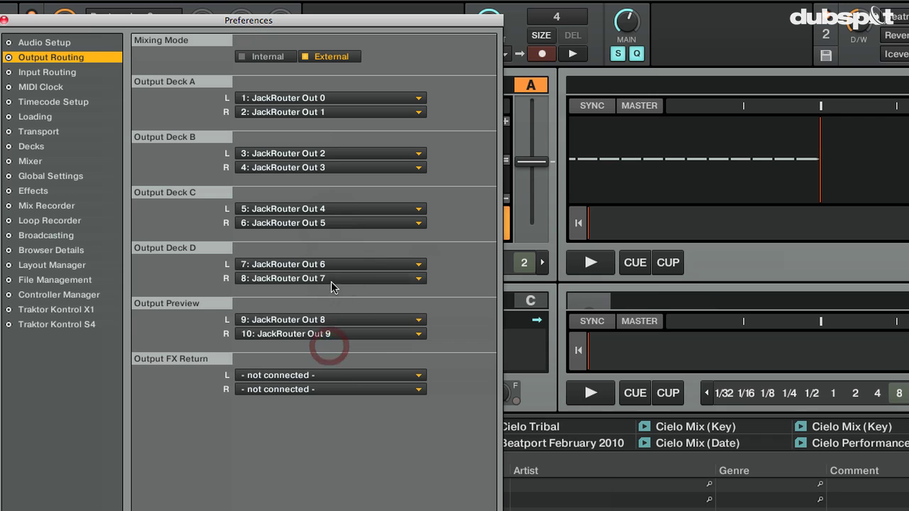
pyautogui.click(330, 278)
pyautogui.click(328, 375)
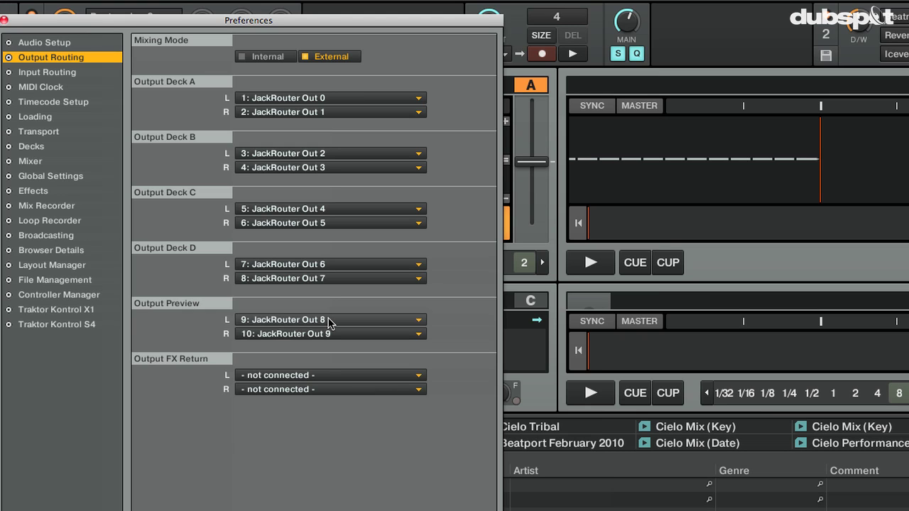
# - Route the preview left and right outputs to JackRouter Out 8 and Out 9
pyautogui.click(329, 320)
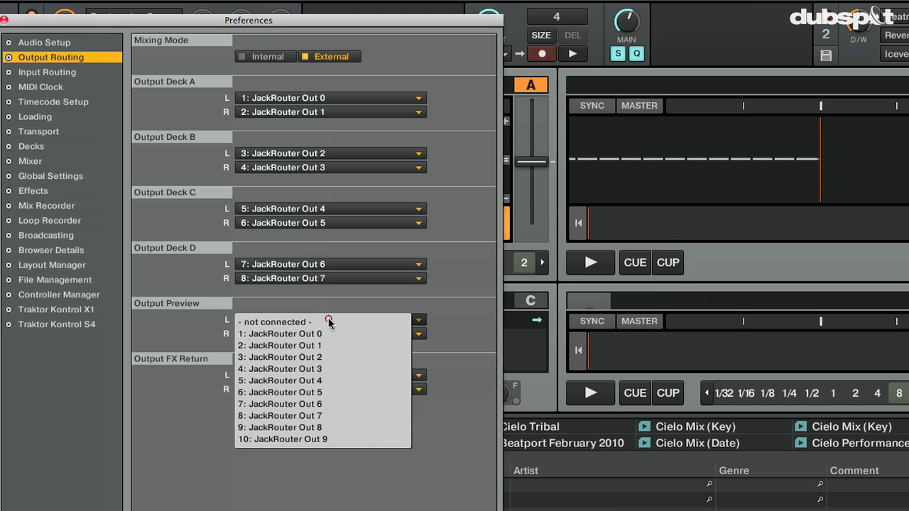
pyautogui.click(327, 431)
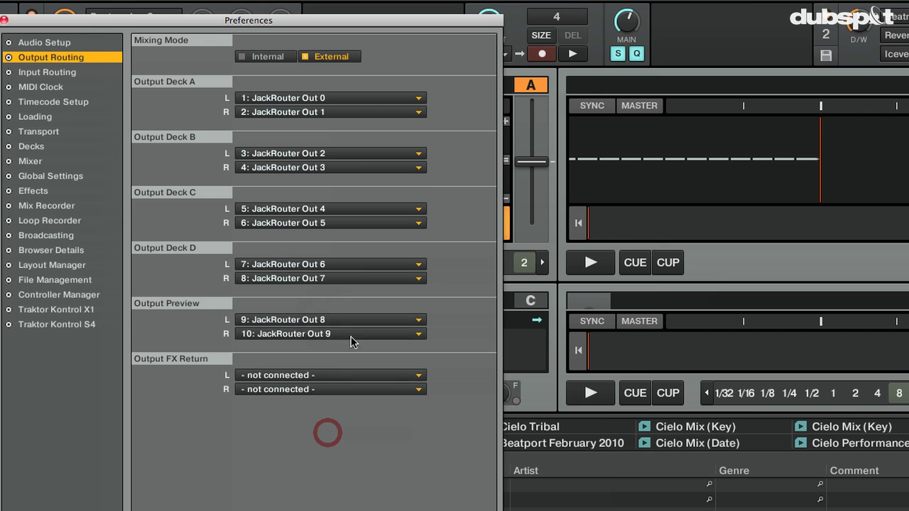
pyautogui.click(351, 336)
pyautogui.click(325, 455)
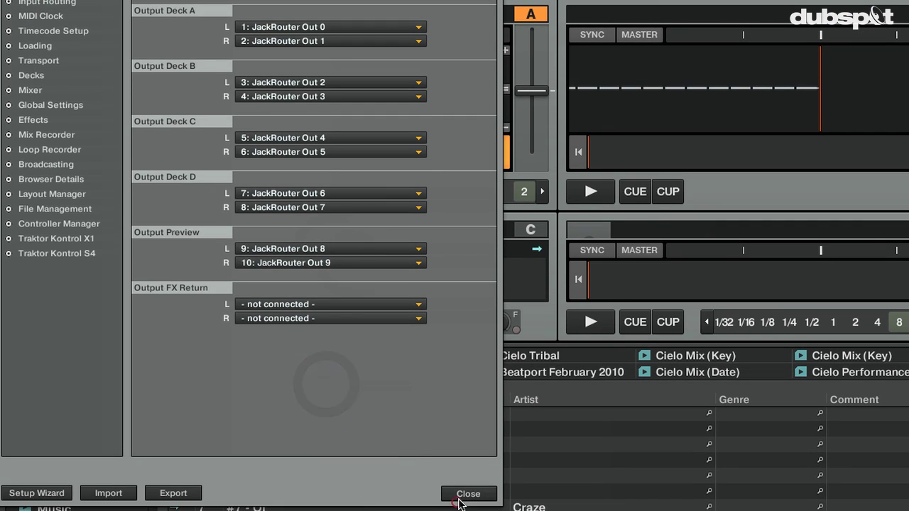
# - Close Traktor's preferences, switch to Ableton Live and turn on external sync
pyautogui.click(458, 499)
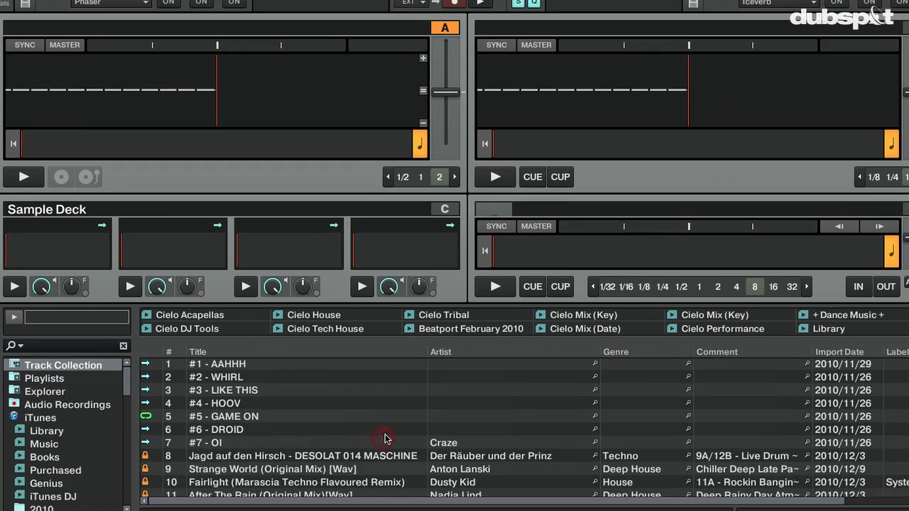
pyautogui.press('super+Tab')
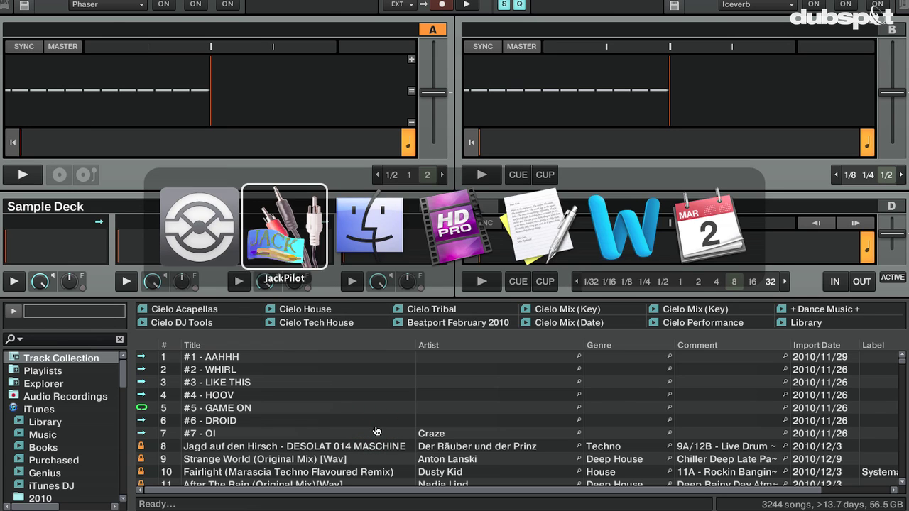
pyautogui.press('super+Tab')
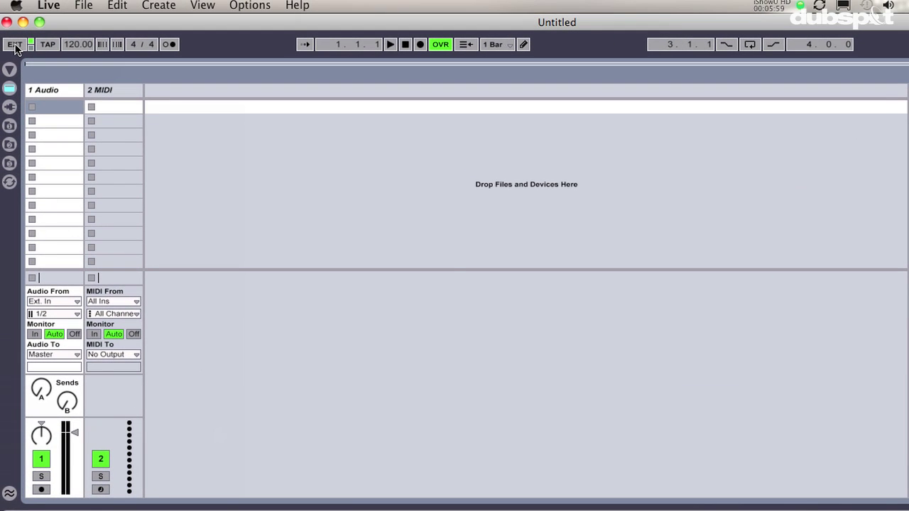
pyautogui.click(11, 8)
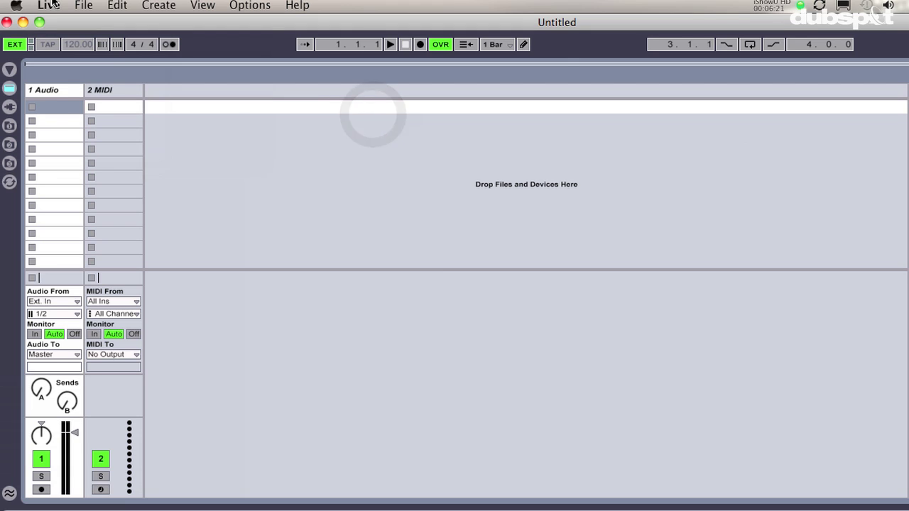
pyautogui.click(50, 5)
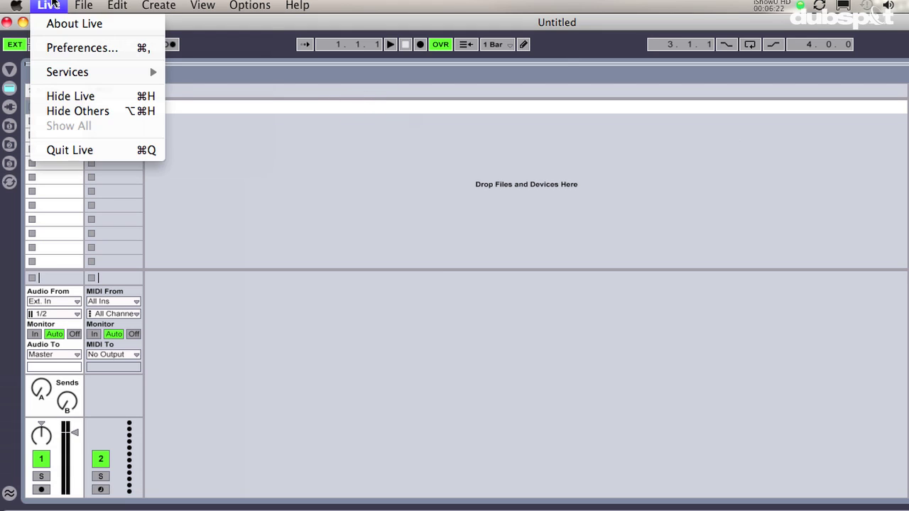
# - In Live's audio preferences, keep JackRouter as input device and Traktor Audio 10 as output device
pyautogui.click(81, 48)
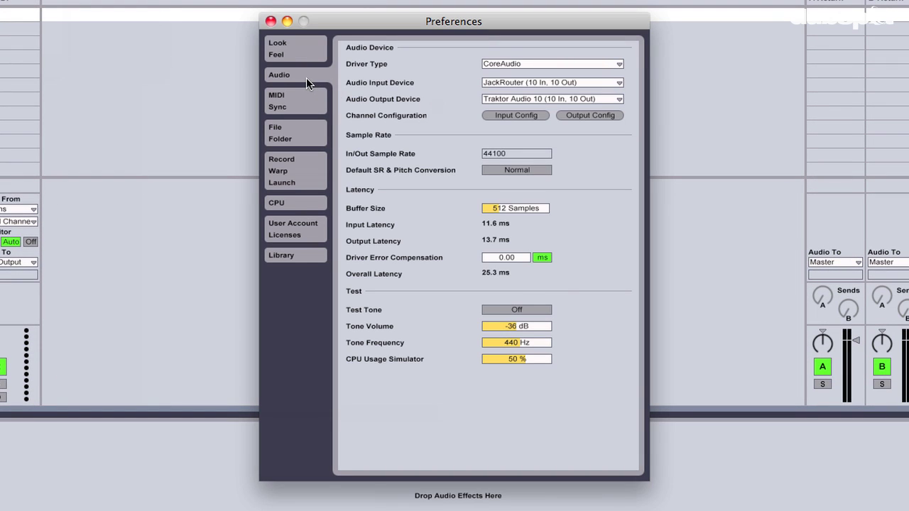
pyautogui.click(304, 79)
pyautogui.click(510, 81)
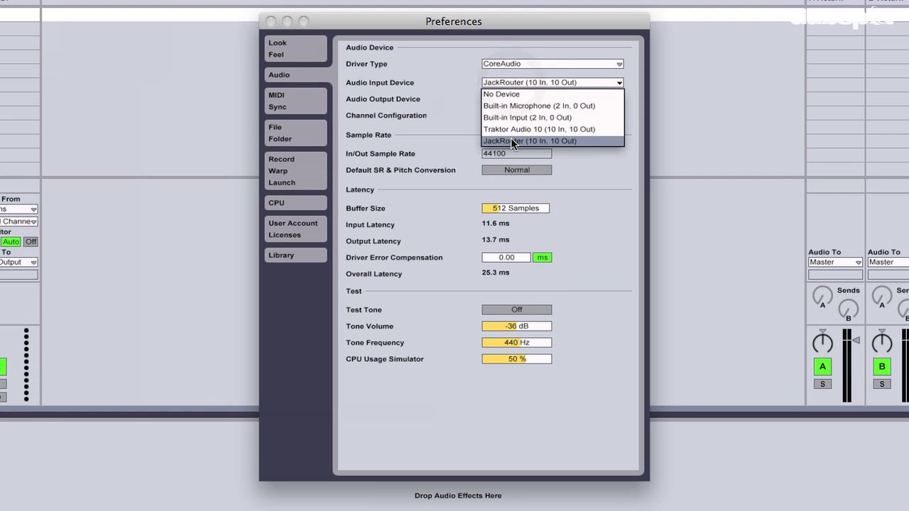
pyautogui.click(512, 141)
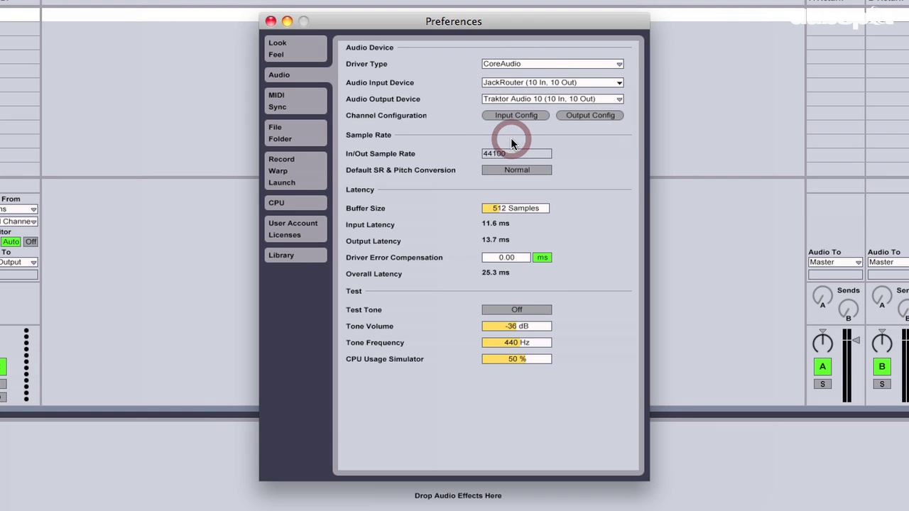
pyautogui.click(540, 96)
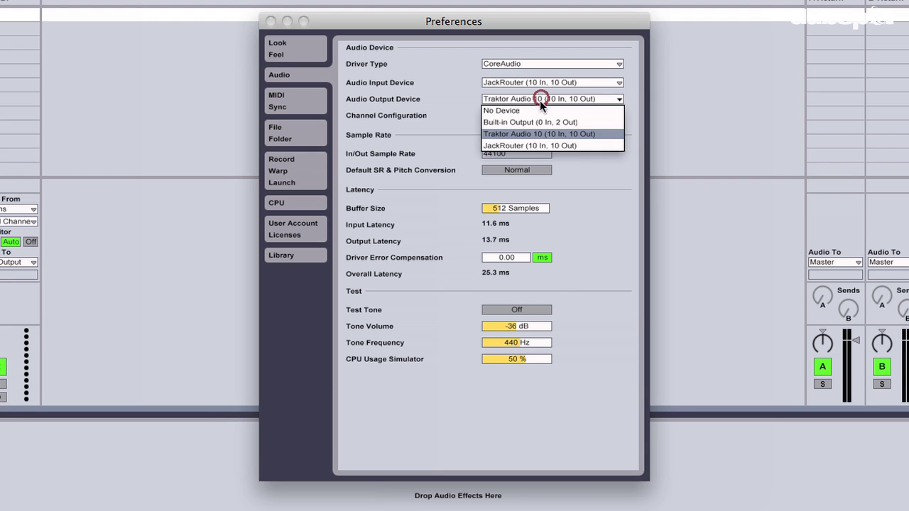
pyautogui.click(539, 131)
pyautogui.click(539, 133)
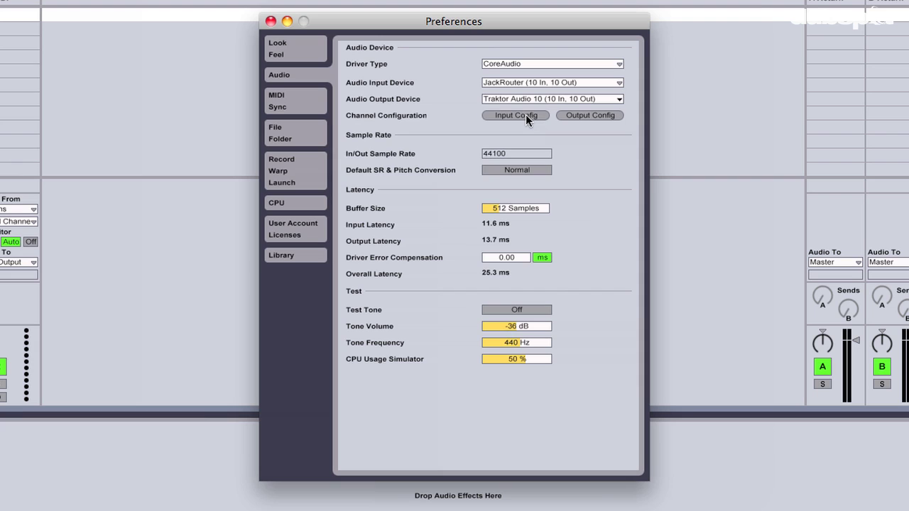
pyautogui.click(525, 114)
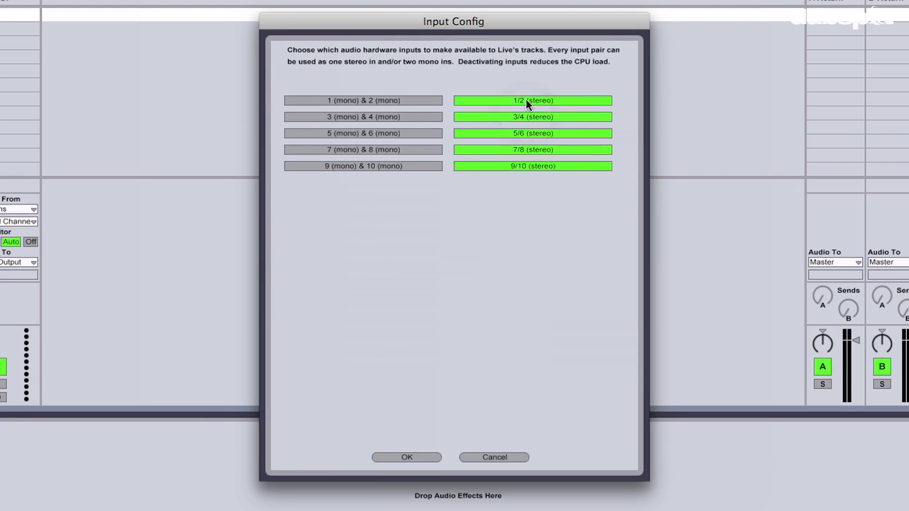
# - Confirm the input configuration with all five stereo pairs, 1/2 through 9/10, left enabled
pyautogui.click(526, 100)
pyautogui.click(527, 101)
pyautogui.click(526, 100)
pyautogui.click(526, 100)
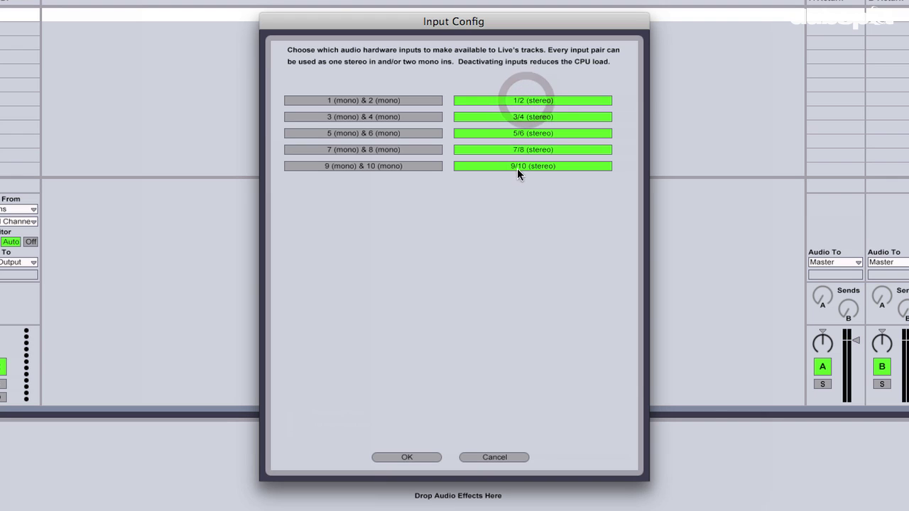
pyautogui.click(407, 458)
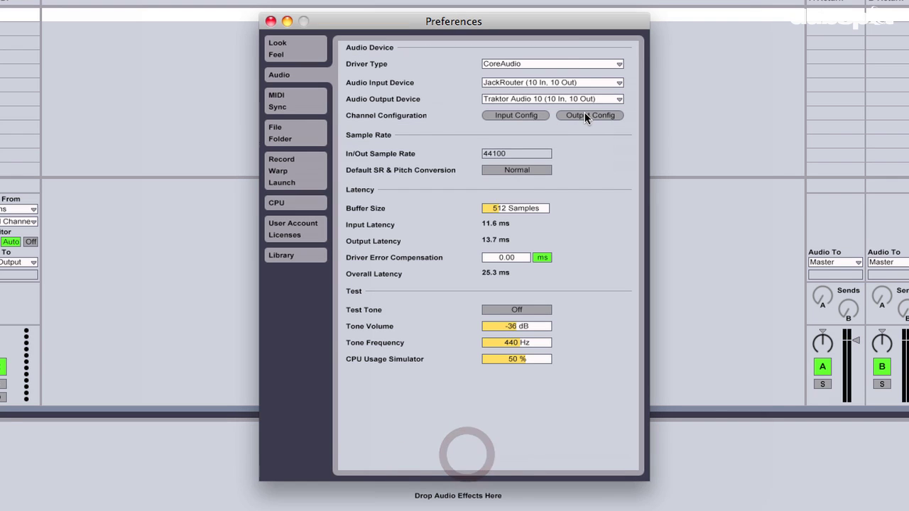
# - Keep output pairs 1/2, 3/4, 5/6, 7/8 and 9/10 enabled, confirm, and close Preferences
pyautogui.click(585, 114)
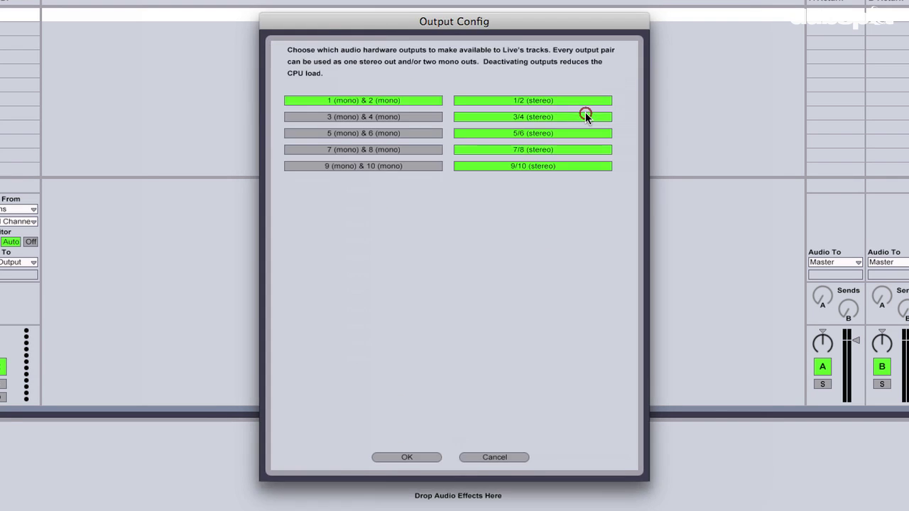
pyautogui.click(570, 103)
pyautogui.click(570, 104)
pyautogui.click(566, 116)
pyautogui.click(565, 117)
pyautogui.click(563, 131)
pyautogui.click(562, 133)
pyautogui.click(559, 149)
pyautogui.click(558, 150)
pyautogui.click(551, 164)
pyautogui.click(549, 165)
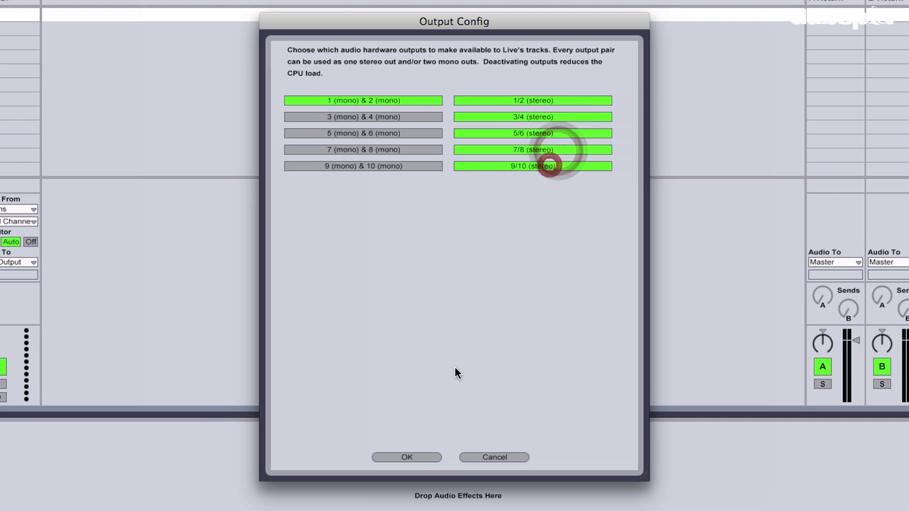
pyautogui.click(419, 454)
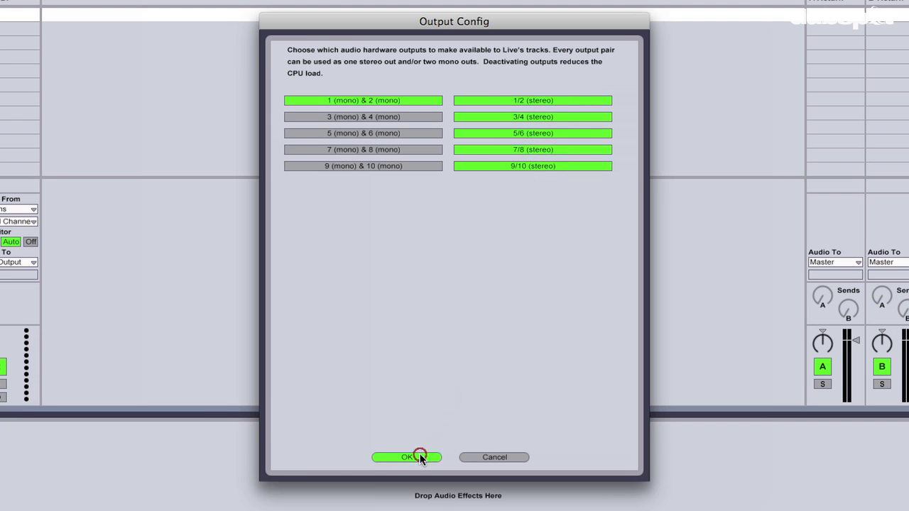
pyautogui.click(271, 21)
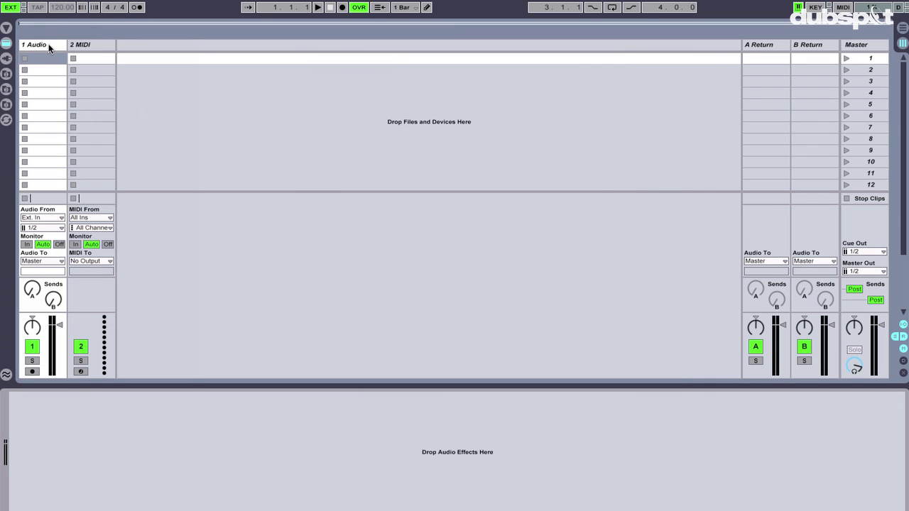
# - Insert audio tracks until there are five, then delete the leftover MIDI track
pyautogui.click(67, 0)
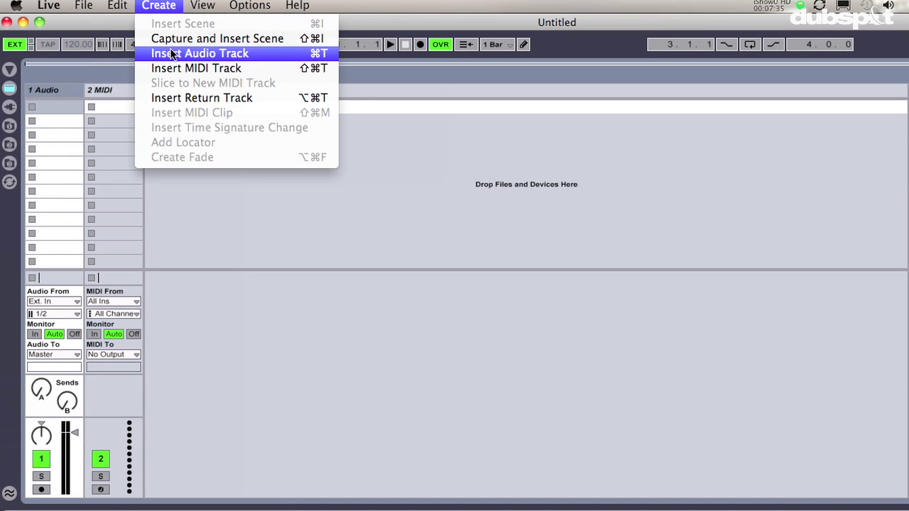
pyautogui.click(171, 54)
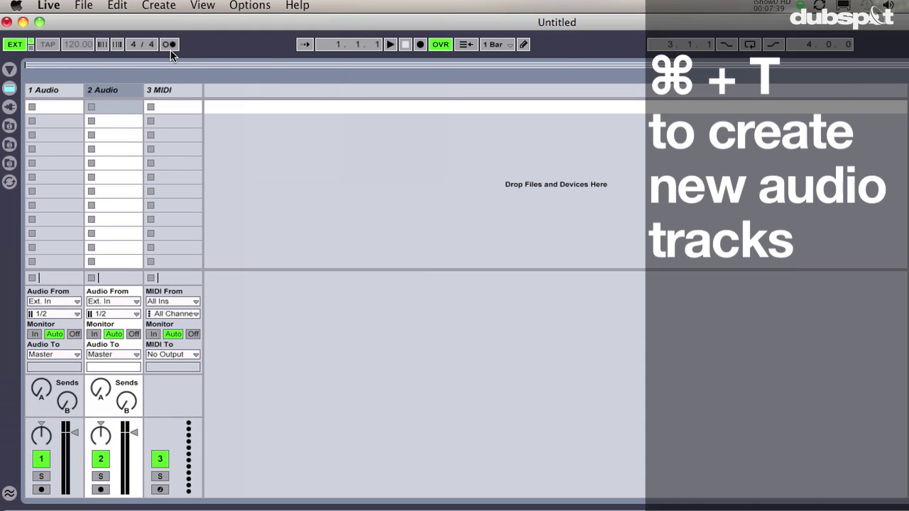
pyautogui.press('super+t')
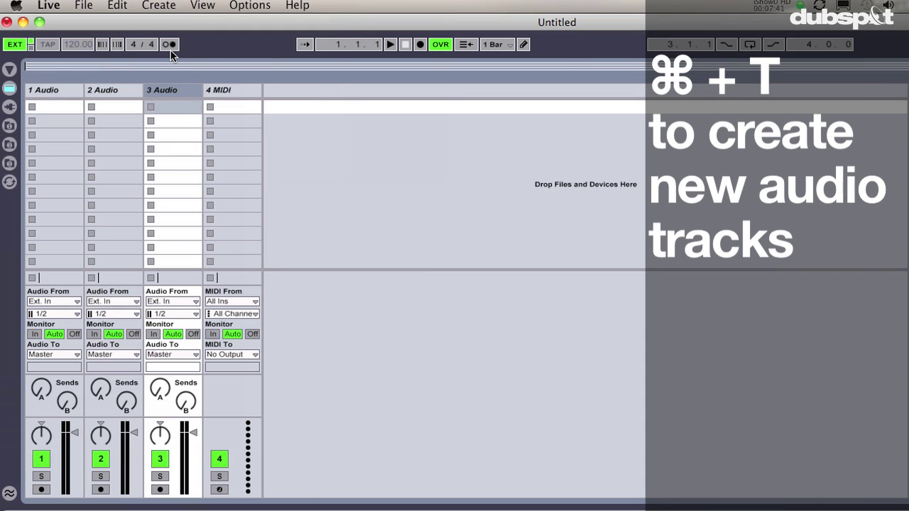
pyautogui.press('super+t')
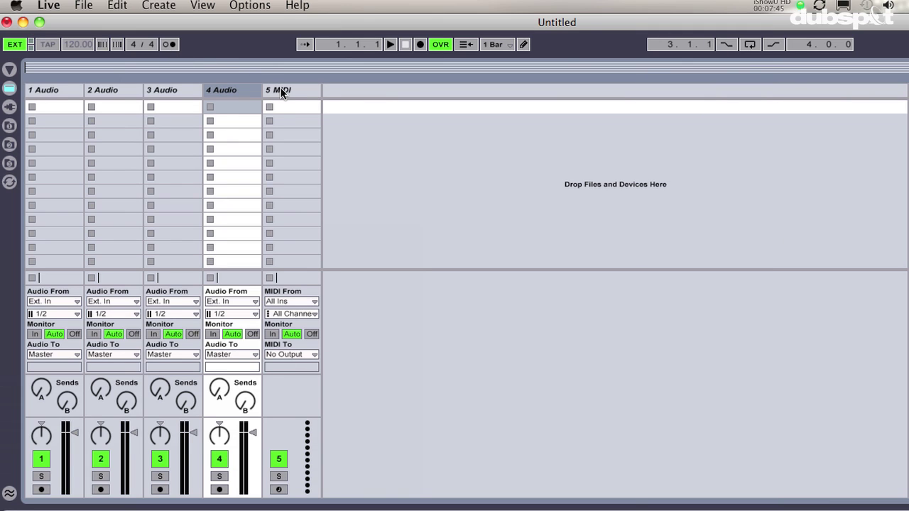
pyautogui.press('super+t')
pyautogui.click(339, 90)
pyautogui.press('Delete')
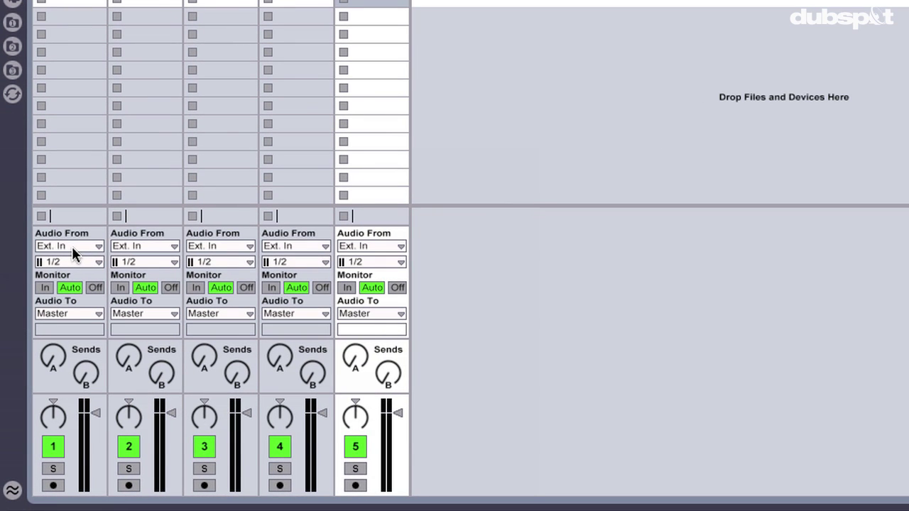
# - Set Monitor to In on all five audio tracks
pyautogui.click(43, 288)
pyautogui.click(120, 288)
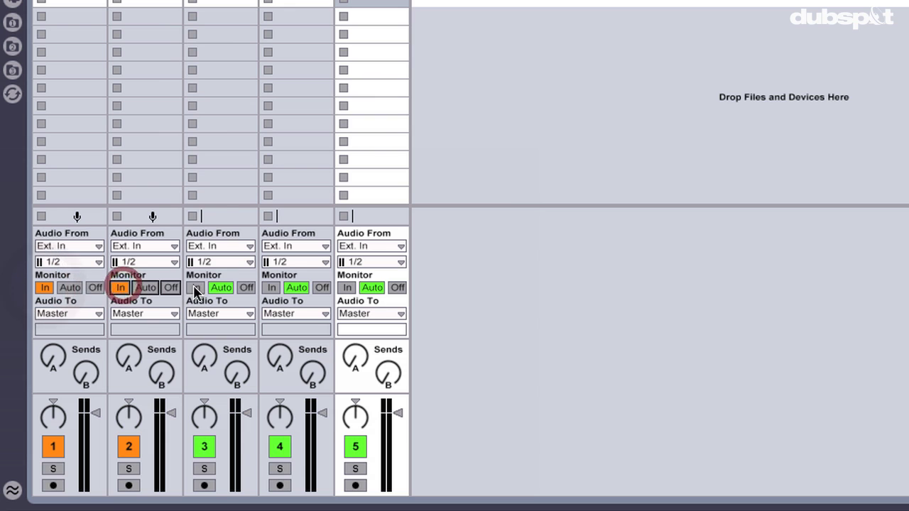
pyautogui.click(195, 287)
pyautogui.click(270, 288)
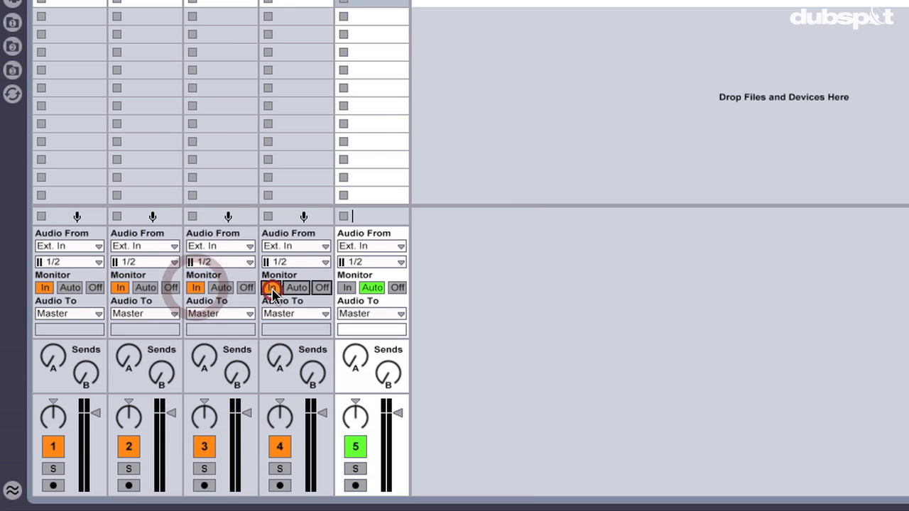
pyautogui.click(347, 287)
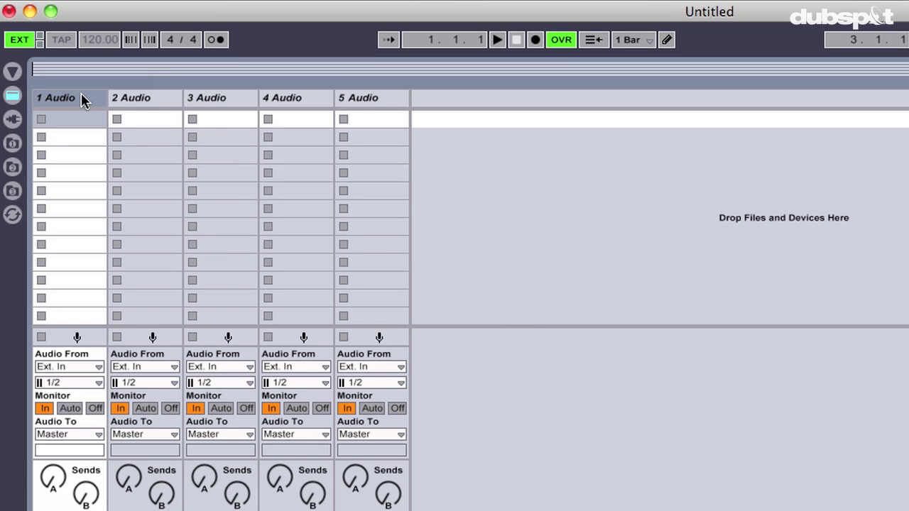
# - Rename tracks 1 and 2 to 'DECK A' and 'DECK B'
pyautogui.press('super+r')
pyautogui.write('DECK A')
pyautogui.click(146, 100)
pyautogui.press('super+r')
pyautogui.write('DECK B')
pyautogui.click(218, 98)
# - Rename tracks 3, 4 and 5 to 'DECK C', 'DECK D' and 'PREVIEW'
pyautogui.press('super+r')
pyautogui.write('DECK C')
pyautogui.click(303, 99)
pyautogui.press('super+r')
pyautogui.write('DECK D')
pyautogui.click(360, 103)
pyautogui.press('super+r')
pyautogui.write('PREVIEW')
pyautogui.press('Return')
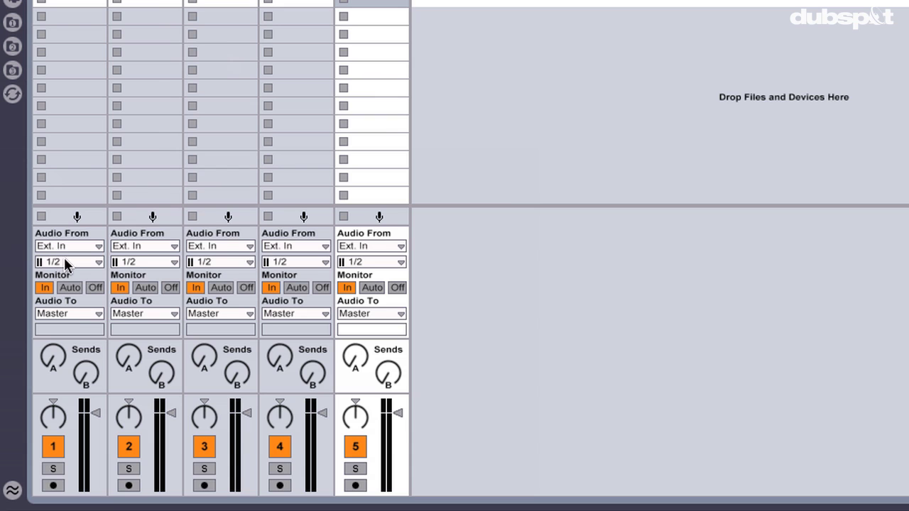
# - Assign input channels 1/2, 3/4, 5/6, 7/8 and 9/10 to tracks 1 through 5
pyautogui.click(67, 261)
pyautogui.click(68, 276)
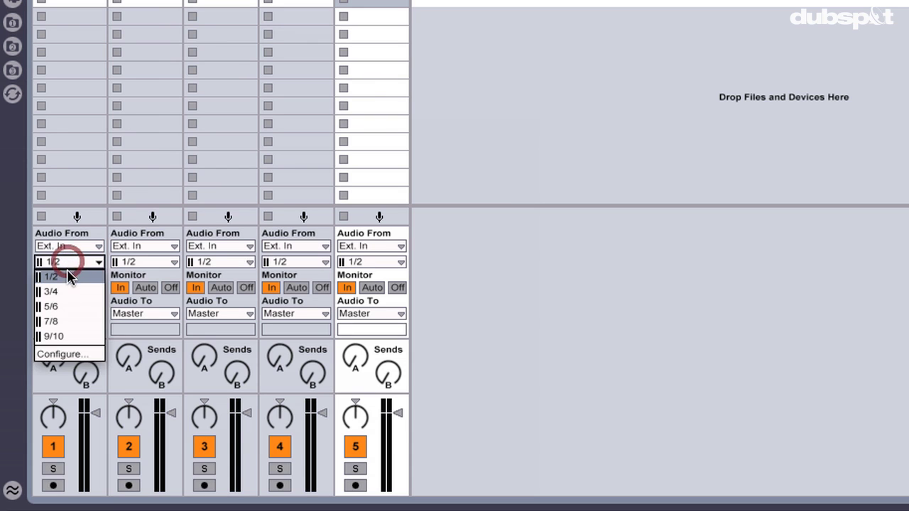
pyautogui.click(138, 262)
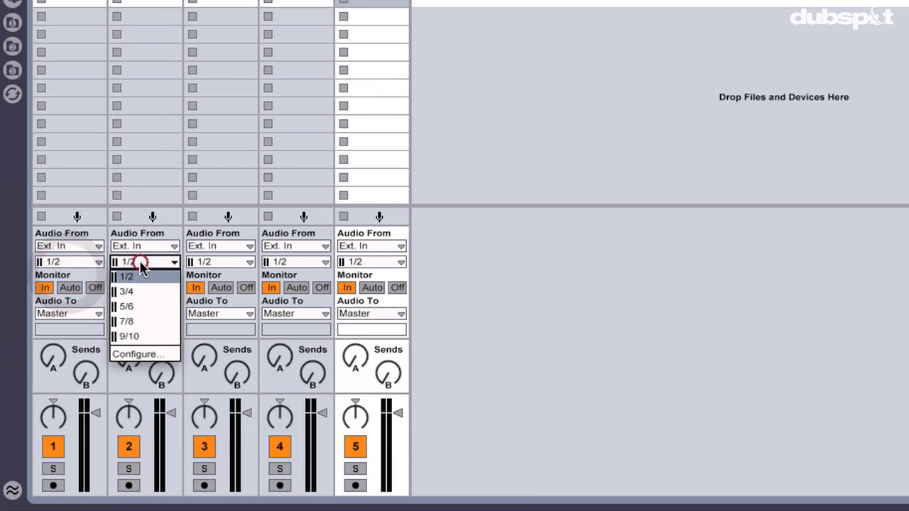
pyautogui.click(140, 289)
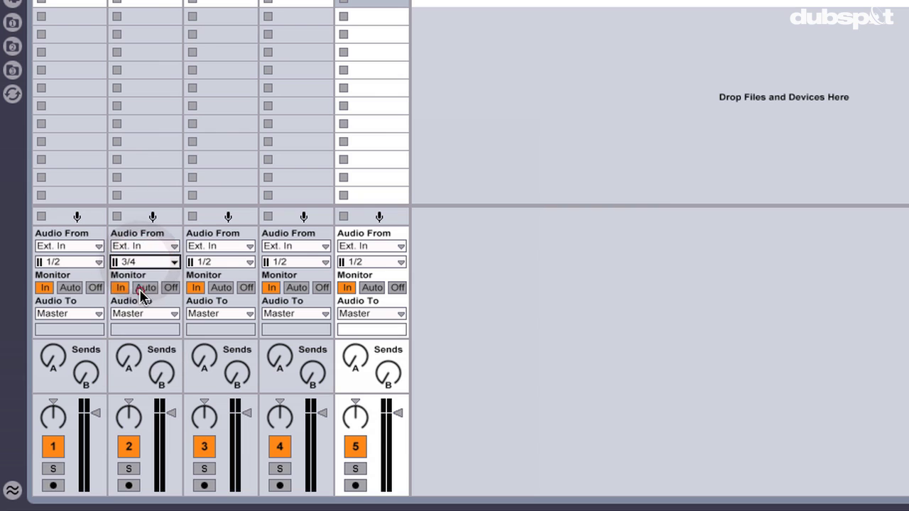
pyautogui.click(226, 262)
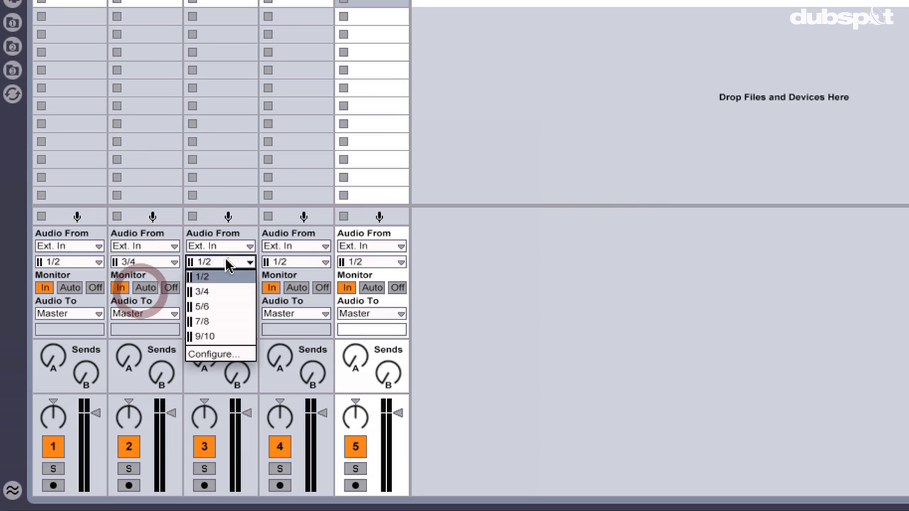
pyautogui.click(222, 305)
pyautogui.click(294, 262)
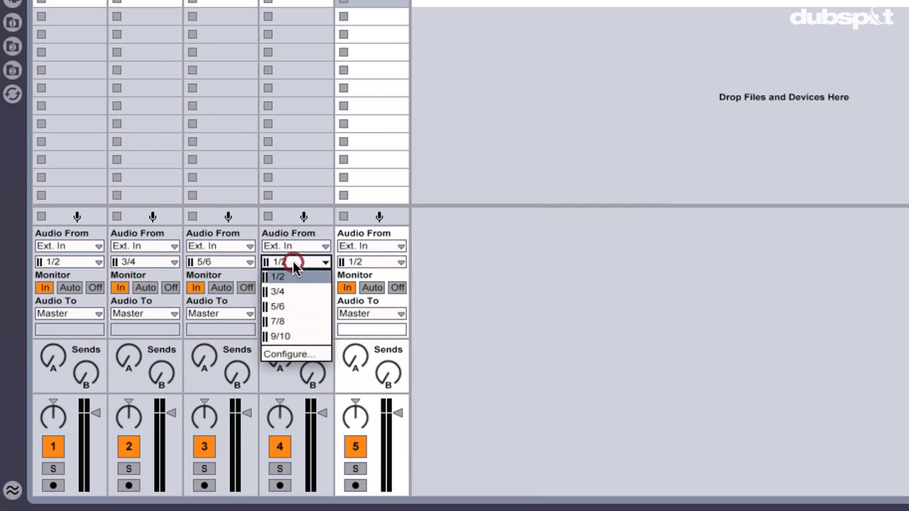
pyautogui.click(291, 321)
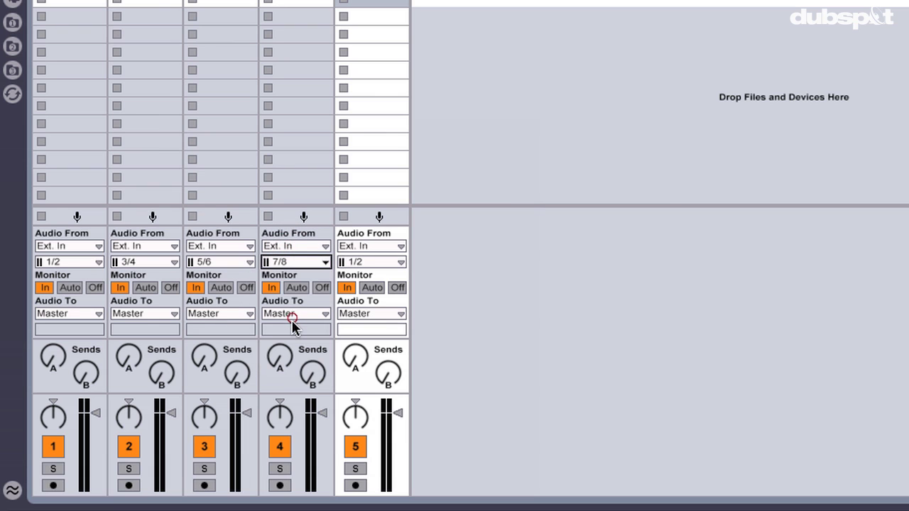
pyautogui.click(368, 262)
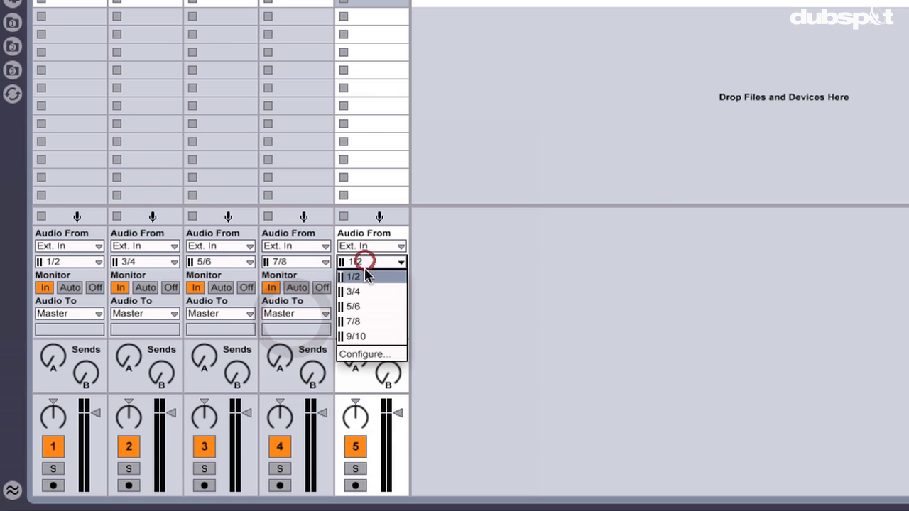
pyautogui.press('Escape')
pyautogui.click(358, 329)
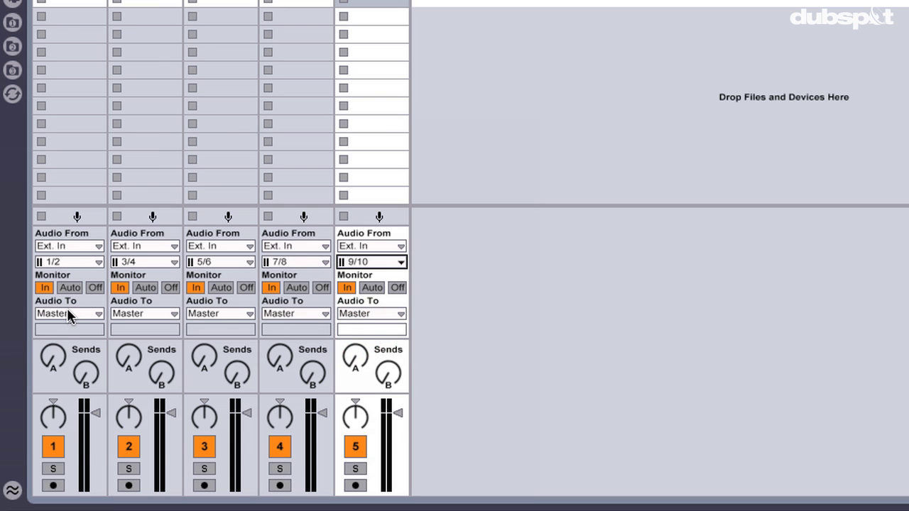
pyautogui.click(66, 310)
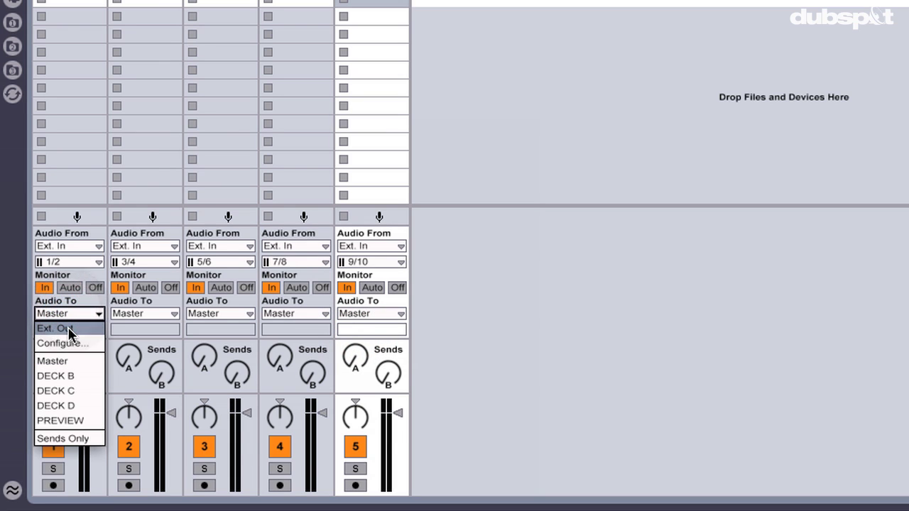
# - Route tracks 1, 2 and 3 to Ext. Out channels 1/2, 3/4 and 5/6
pyautogui.click(68, 328)
pyautogui.click(69, 331)
pyautogui.click(65, 327)
pyautogui.click(129, 316)
pyautogui.click(130, 326)
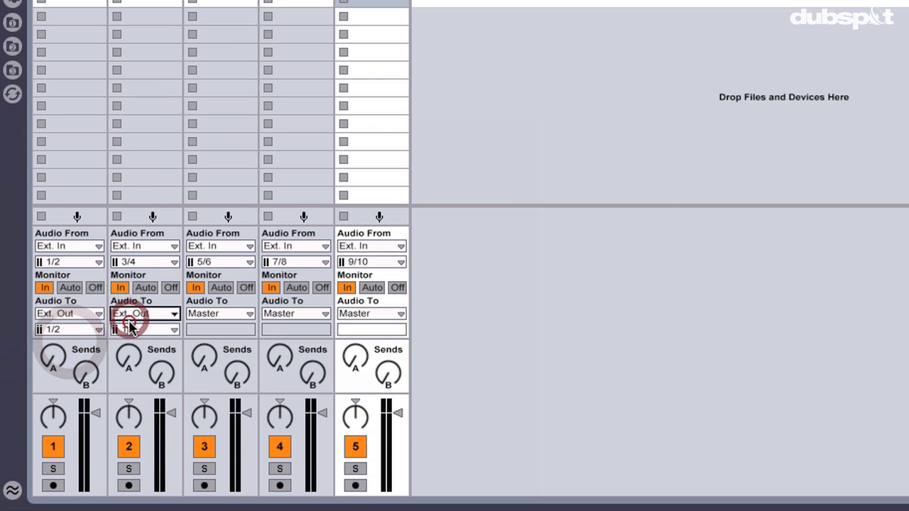
pyautogui.click(129, 329)
pyautogui.click(133, 358)
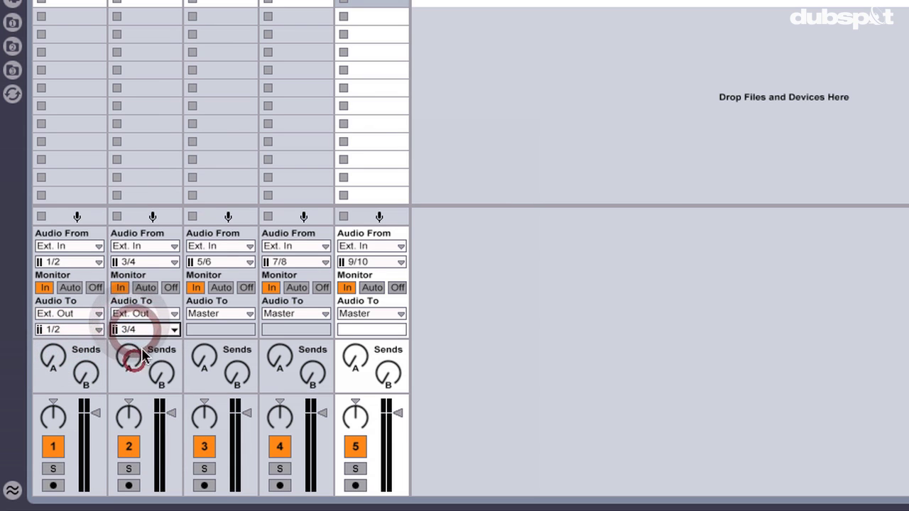
pyautogui.click(213, 313)
pyautogui.click(209, 325)
pyautogui.click(213, 330)
pyautogui.click(205, 370)
# - Route tracks 4 and 5 to Ext. Out channels 7/8 and 9/10
pyautogui.click(270, 316)
pyautogui.click(272, 328)
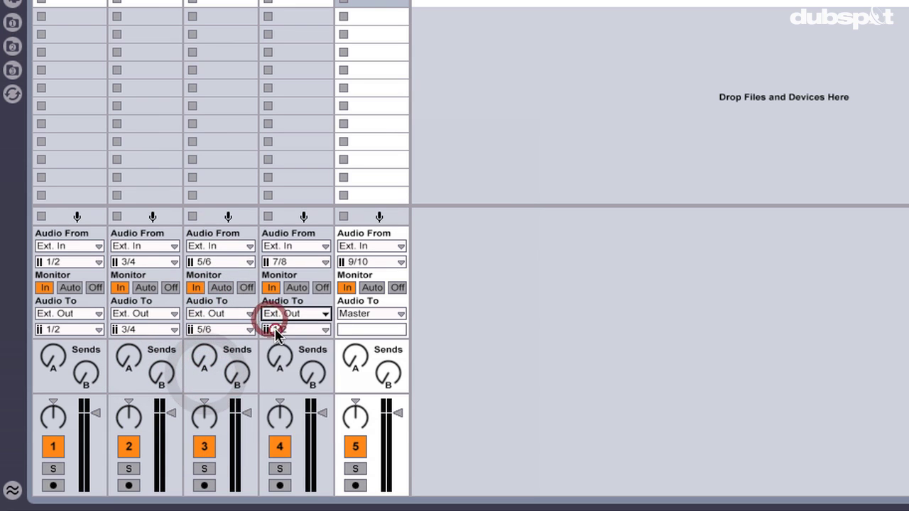
pyautogui.click(278, 329)
pyautogui.click(285, 388)
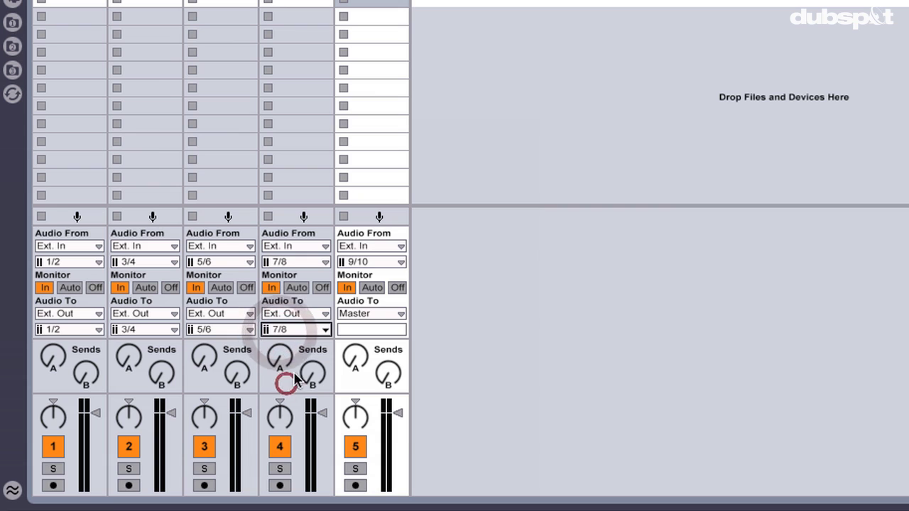
pyautogui.click(367, 314)
pyautogui.click(365, 313)
pyautogui.click(368, 330)
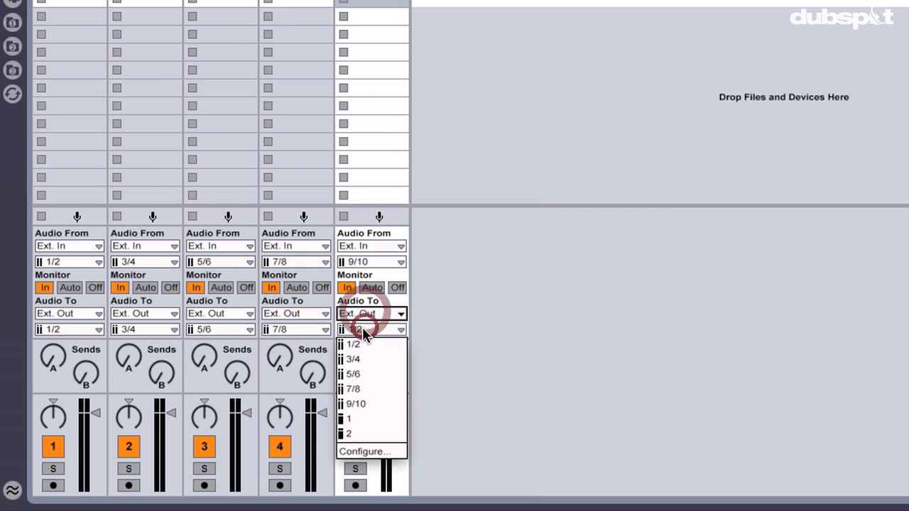
pyautogui.click(355, 403)
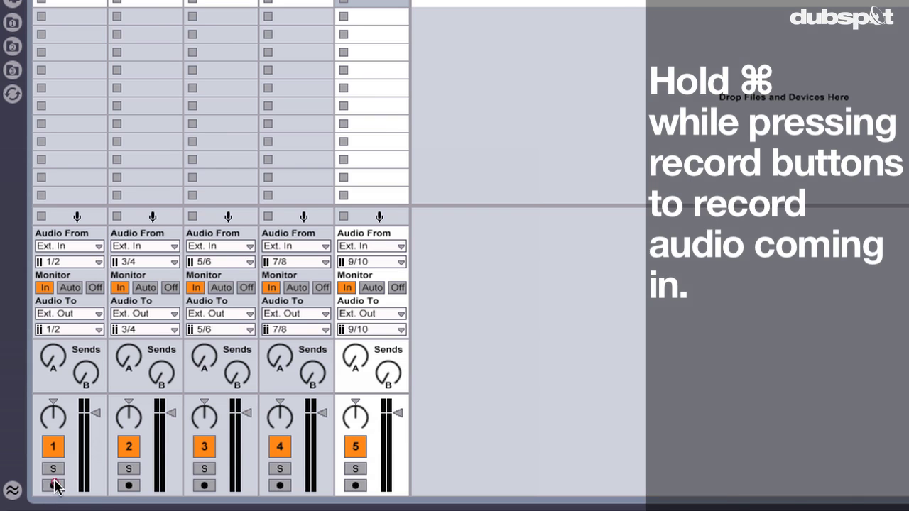
# - Record-arm tracks 1–4 (DECK A–D) in the mixer, leaving PREVIEW unarmed
pyautogui.click(53, 485)
pyautogui.keyDown('super'); pyautogui.click(128, 486); pyautogui.keyUp('super')
pyautogui.keyDown('super'); pyautogui.click(204, 486); pyautogui.keyUp('super')
pyautogui.keyDown('super'); pyautogui.click(279, 486); pyautogui.keyUp('super')
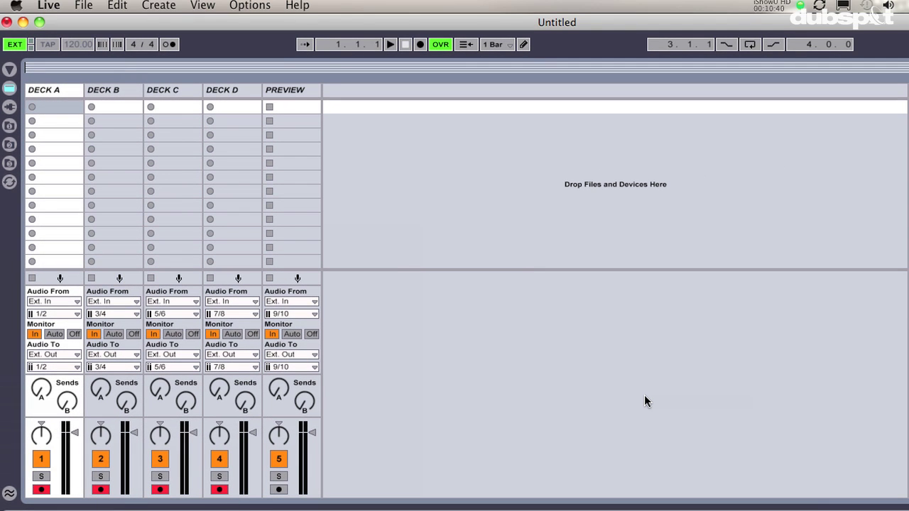
# - Save the Live Set under the new name 'Traktor2Ableton'
pyautogui.click(85, 5)
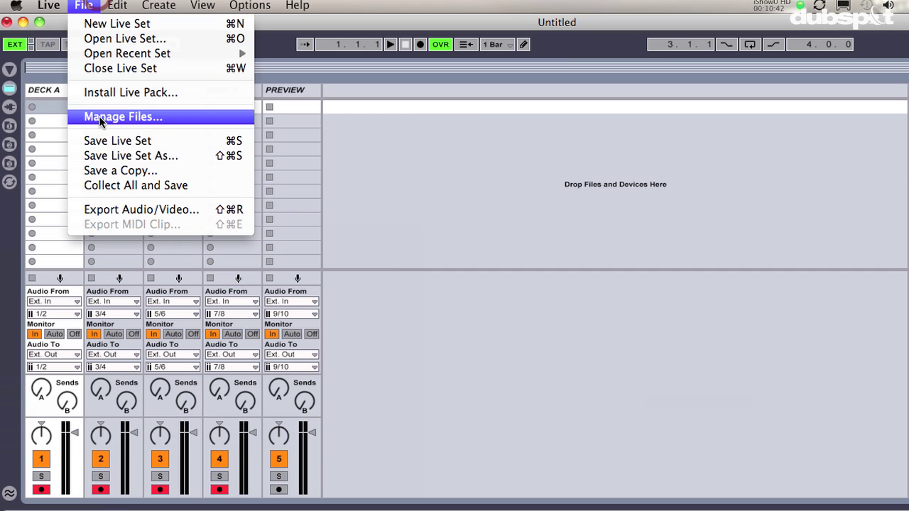
pyautogui.click(109, 156)
pyautogui.write('Traktor')
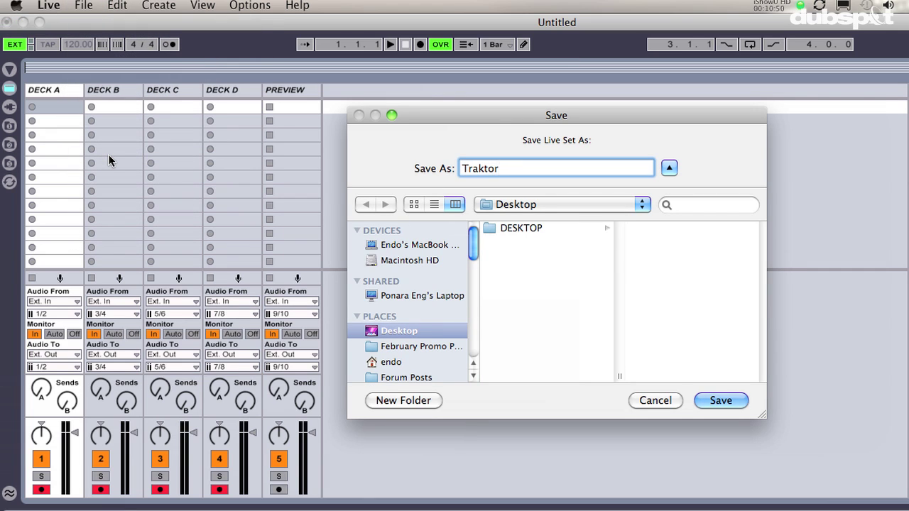
pyautogui.write('2Ableton')
pyautogui.press('Return')
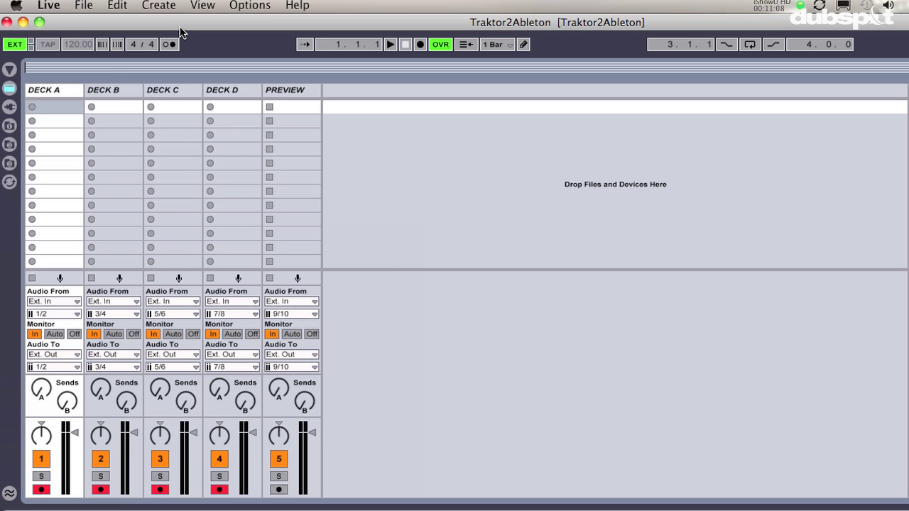
pyautogui.press('super+Tab')
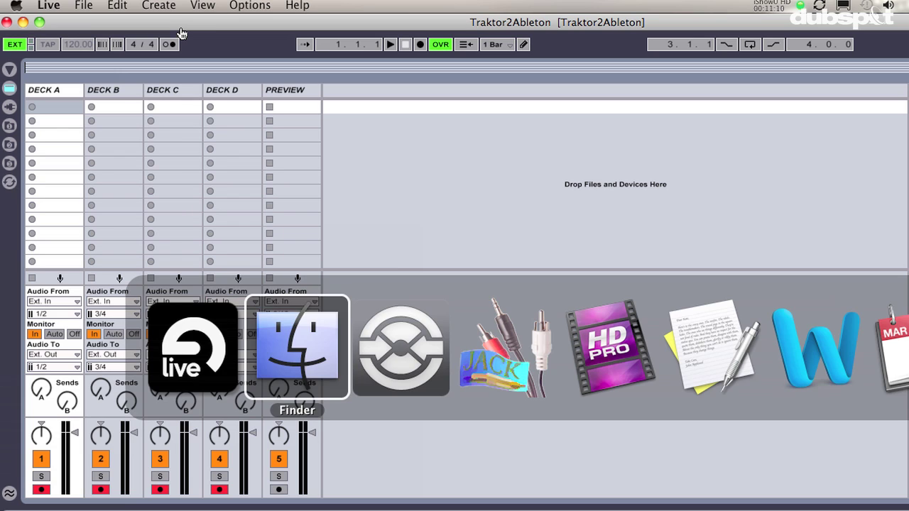
# - Open JackPilot's Connections Manager, expanding Traktor's out1–out10 send ports and Live's in1–in12 receive ports
pyautogui.press('super+Tab')
pyautogui.press('super+Tab')
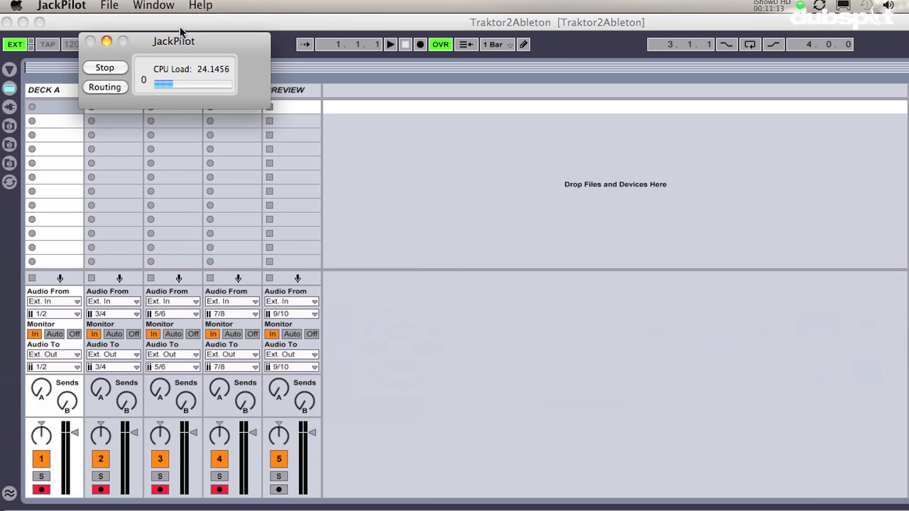
pyautogui.click(112, 88)
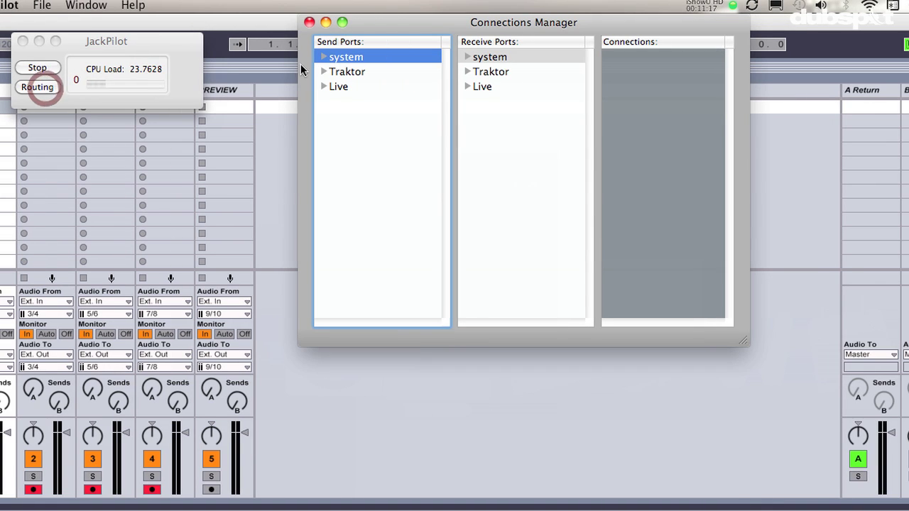
pyautogui.click(337, 75)
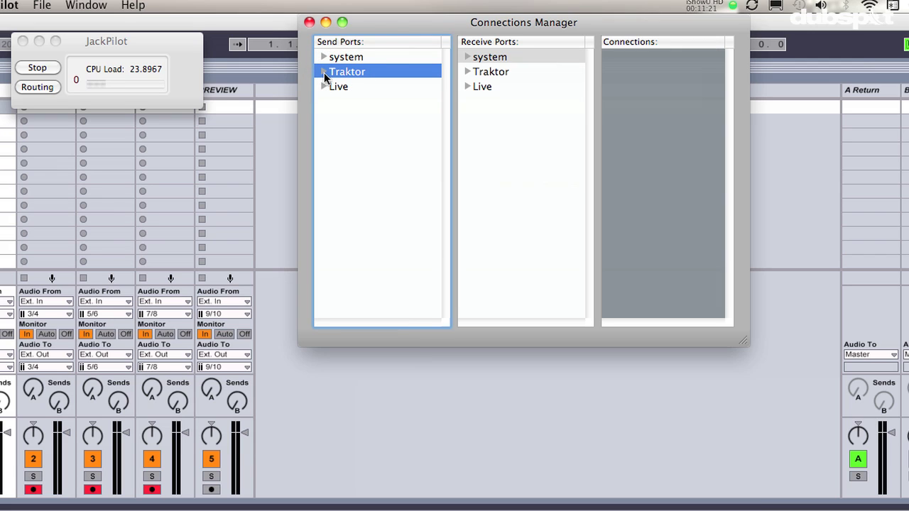
pyautogui.click(325, 74)
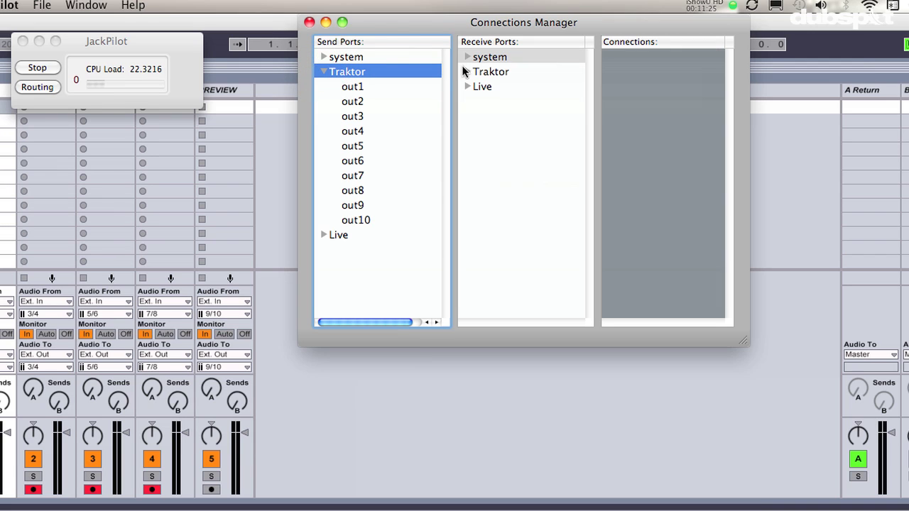
pyautogui.click(471, 86)
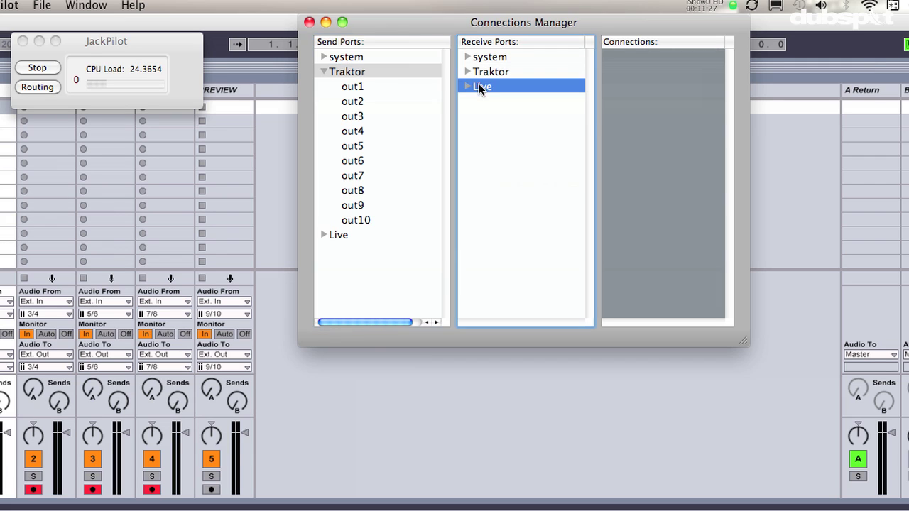
pyautogui.click(468, 88)
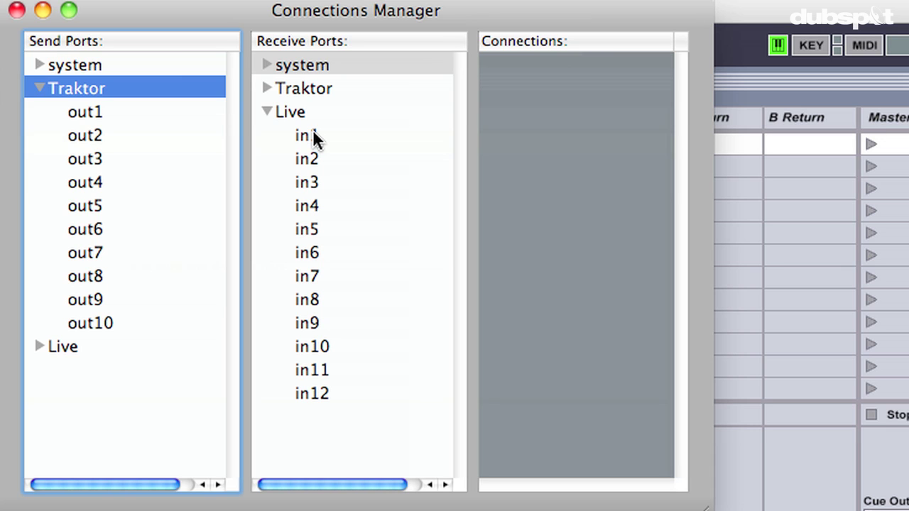
# - Connect Traktor out1–out5 one-to-one to Live in1–in5
pyautogui.click(313, 133)
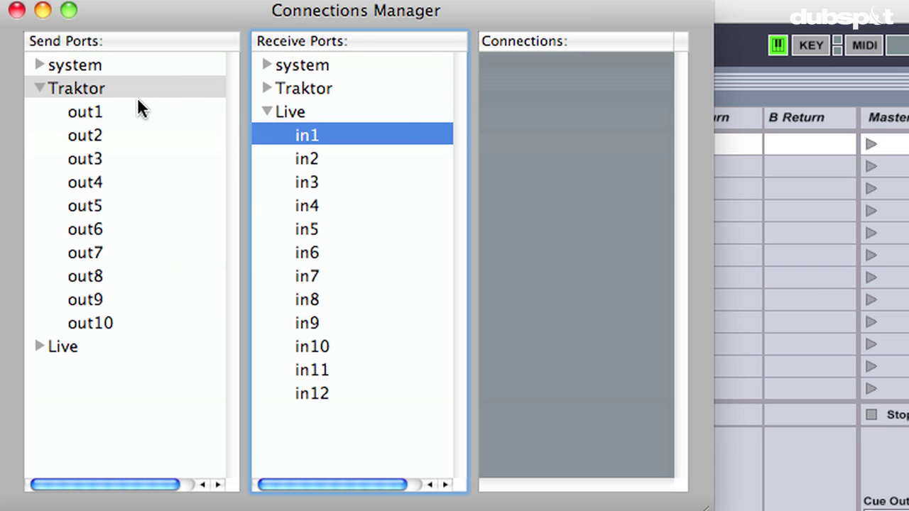
pyautogui.doubleClick(105, 114)
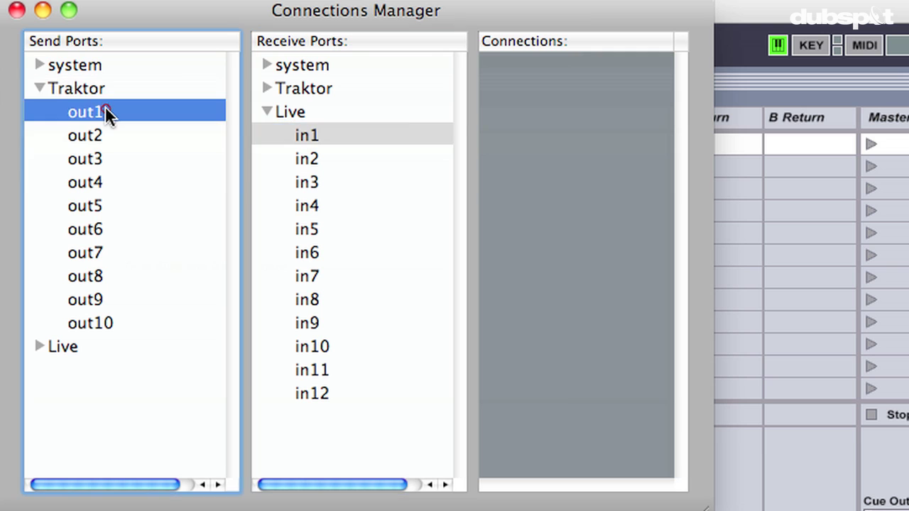
pyautogui.click(321, 158)
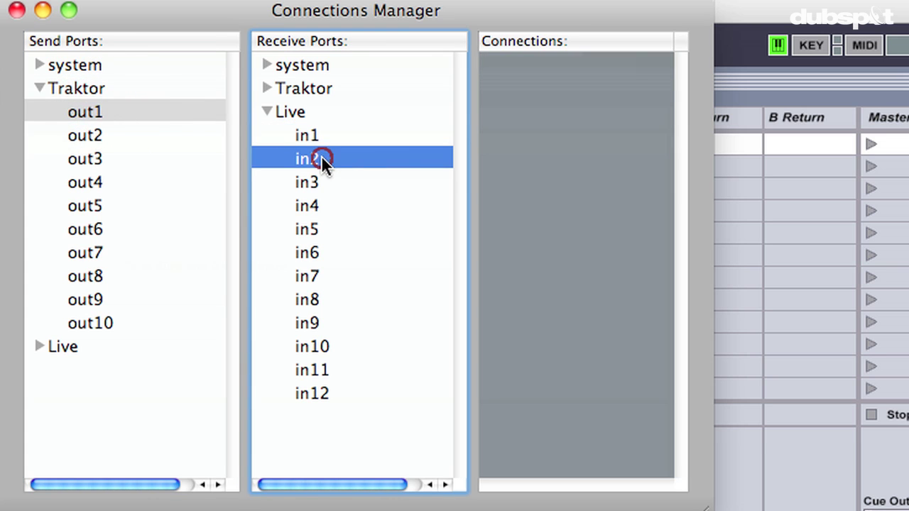
pyautogui.doubleClick(130, 137)
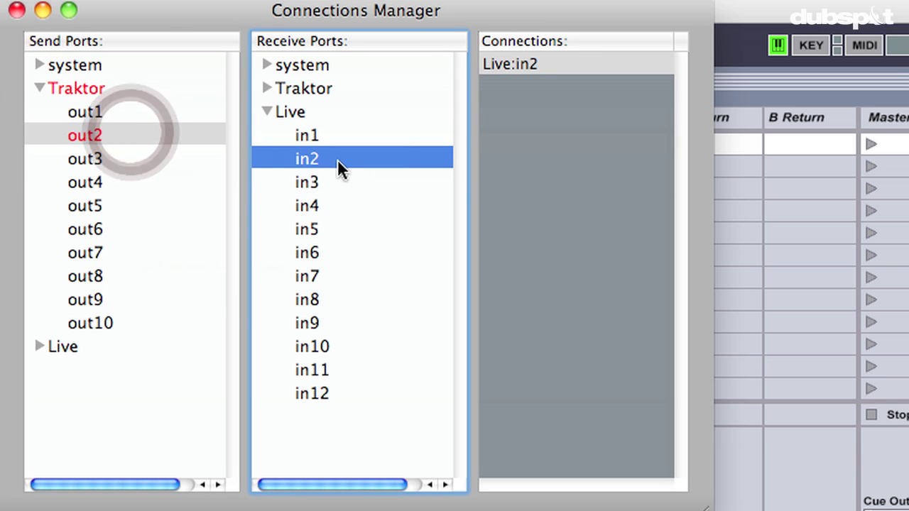
pyautogui.click(315, 183)
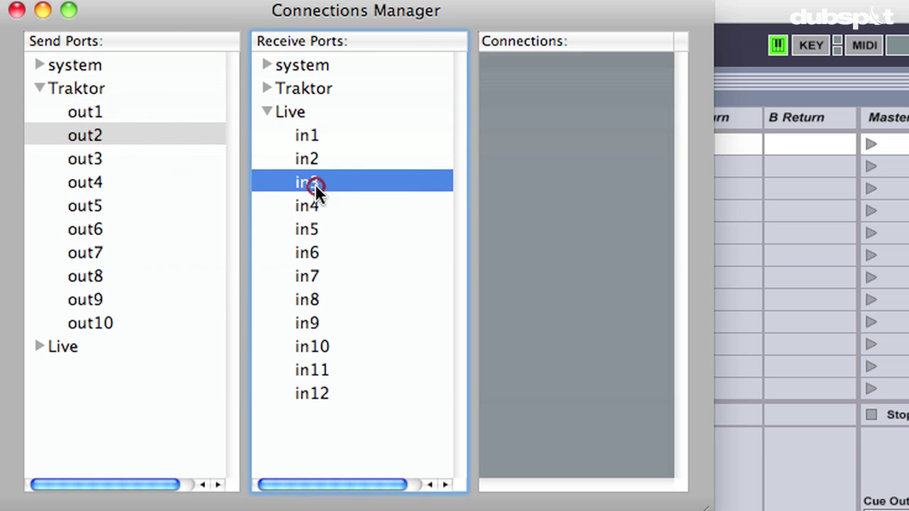
pyautogui.doubleClick(148, 157)
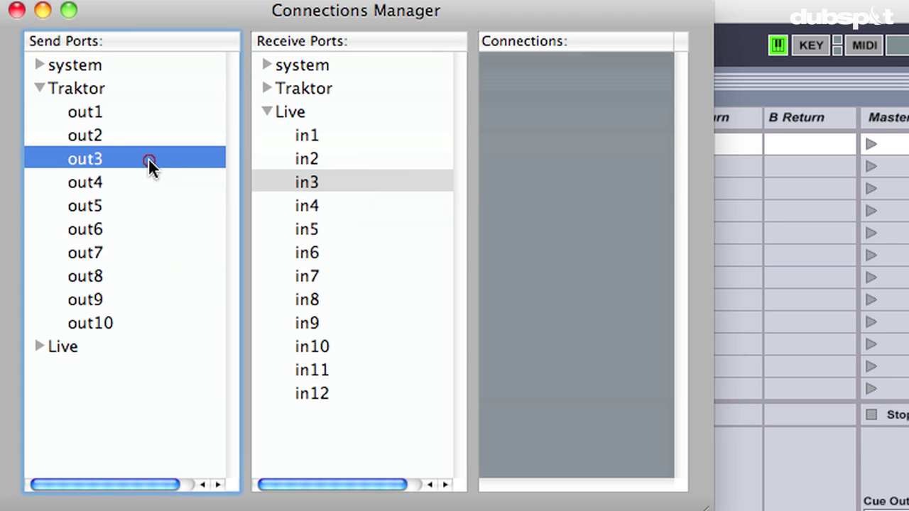
pyautogui.click(304, 206)
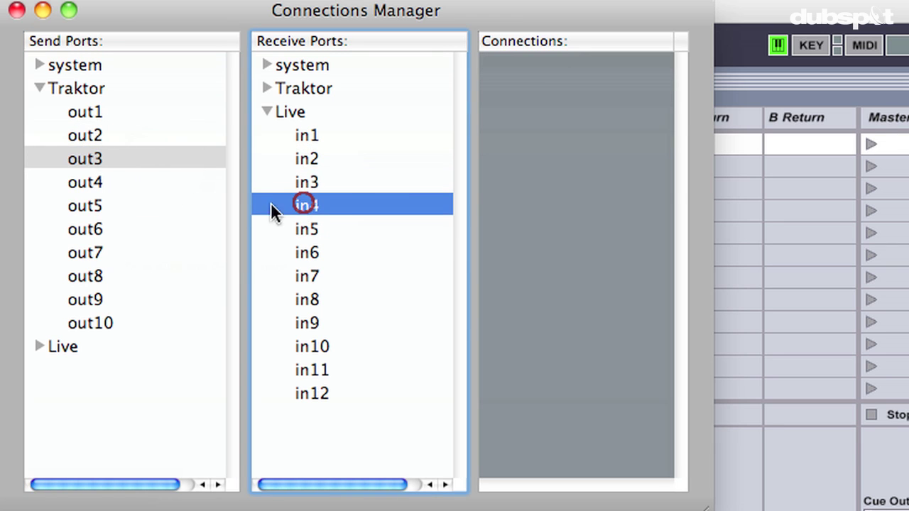
pyautogui.doubleClick(132, 182)
pyautogui.click(321, 229)
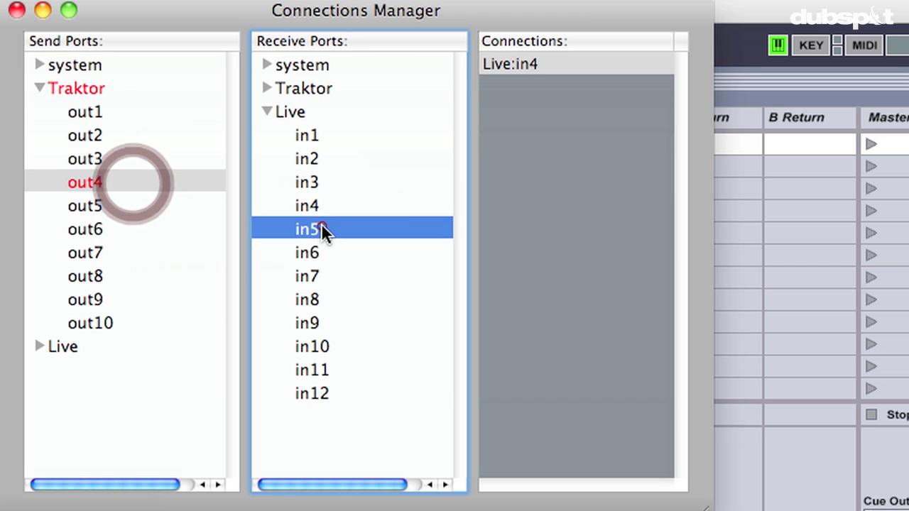
pyautogui.click(139, 204)
pyautogui.doubleClick(139, 205)
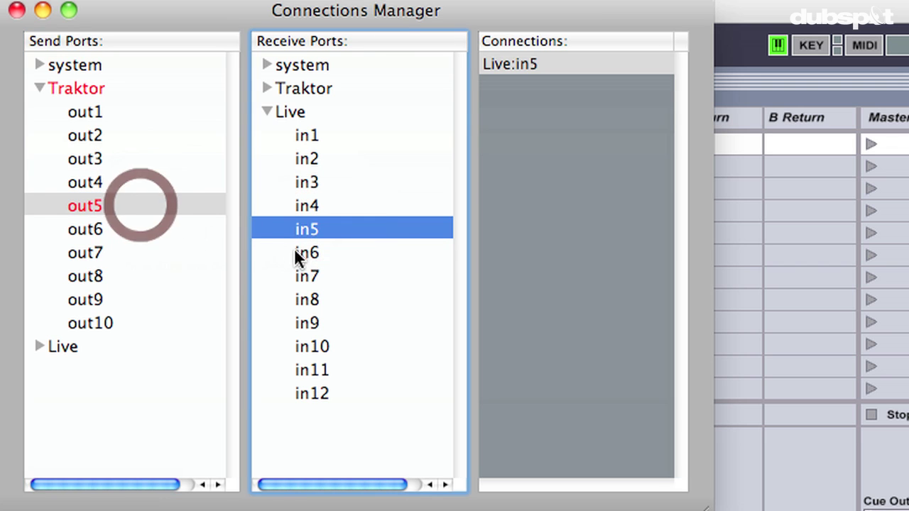
# - Connect Traktor out6–out10 one-to-one to Live in6–in10
pyautogui.click(294, 252)
pyautogui.click(149, 231)
pyautogui.doubleClick(147, 228)
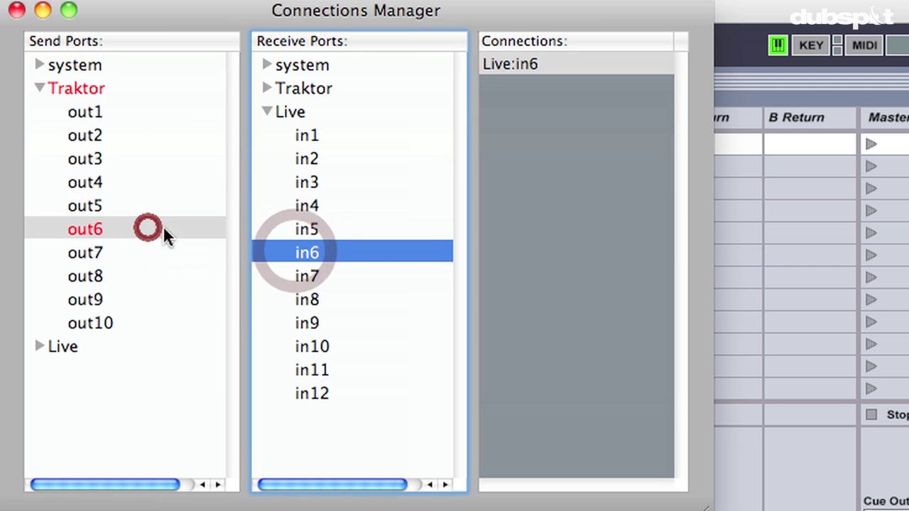
pyautogui.click(310, 275)
pyautogui.click(113, 253)
pyautogui.doubleClick(111, 253)
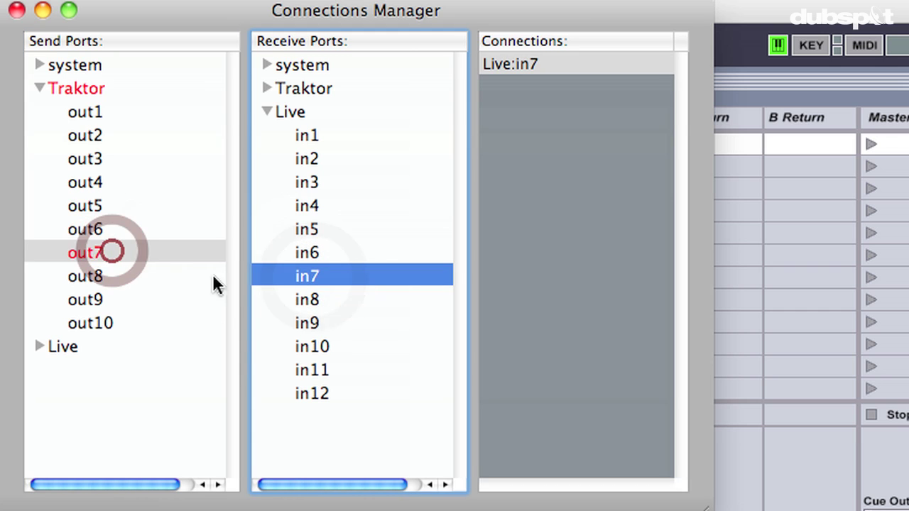
pyautogui.click(328, 299)
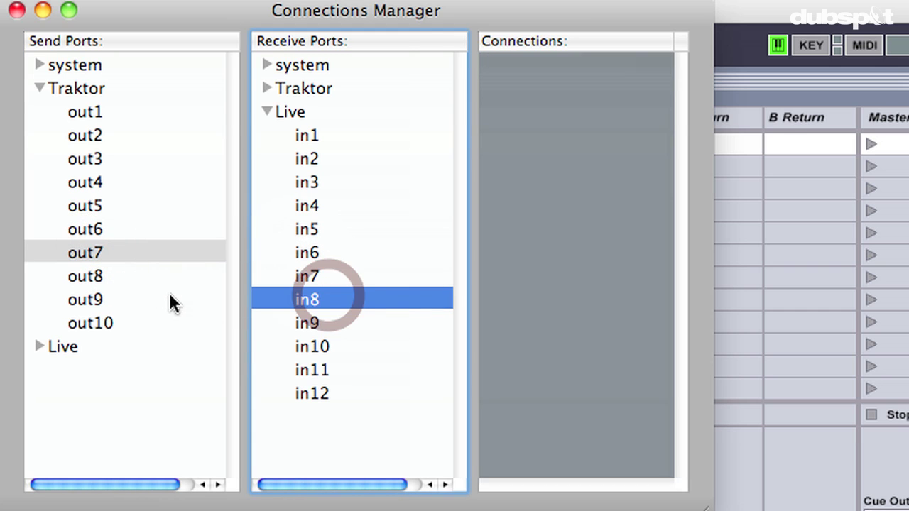
pyautogui.click(97, 276)
pyautogui.doubleClick(97, 275)
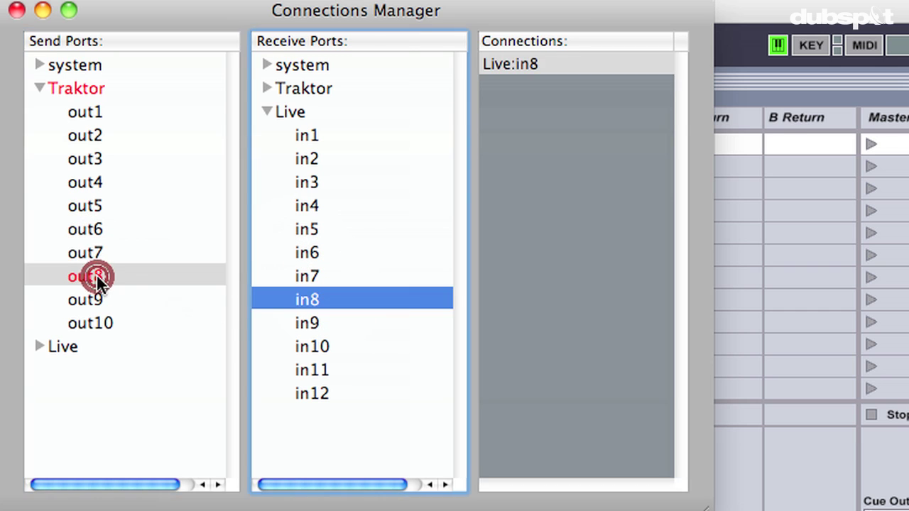
pyautogui.click(319, 324)
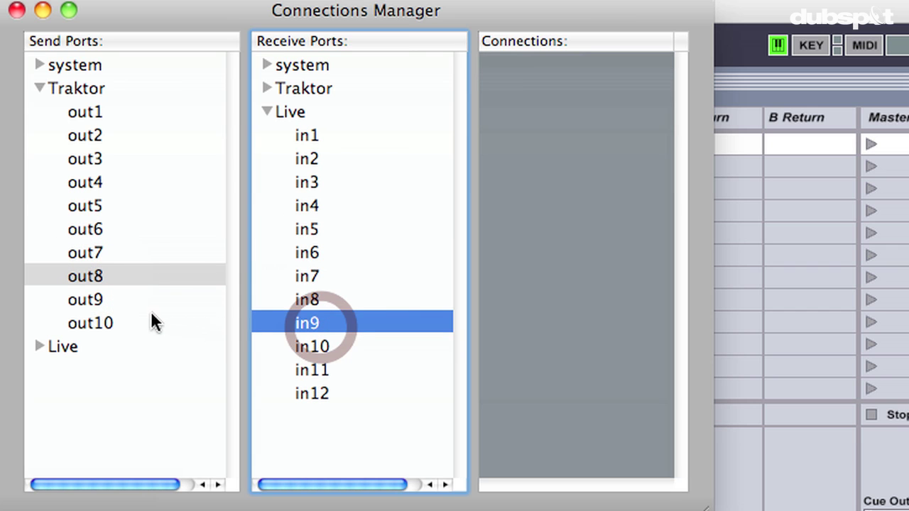
pyautogui.doubleClick(134, 299)
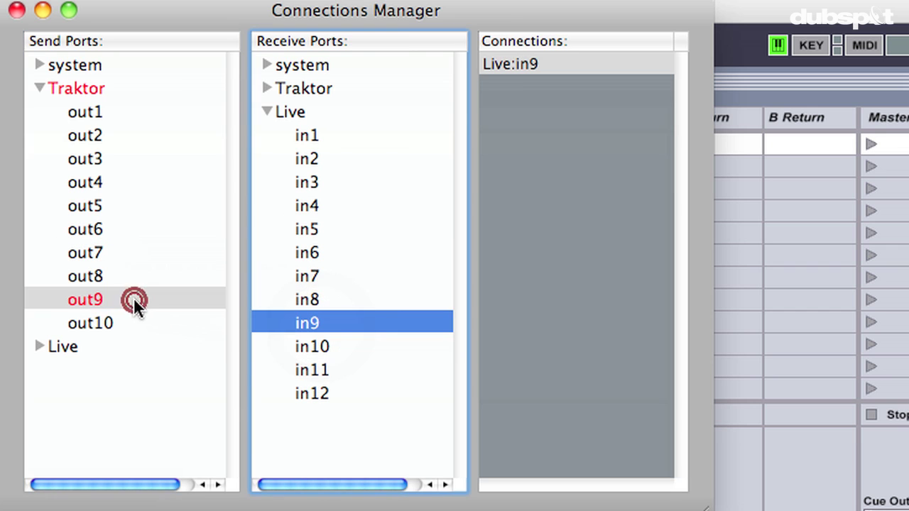
pyautogui.click(331, 346)
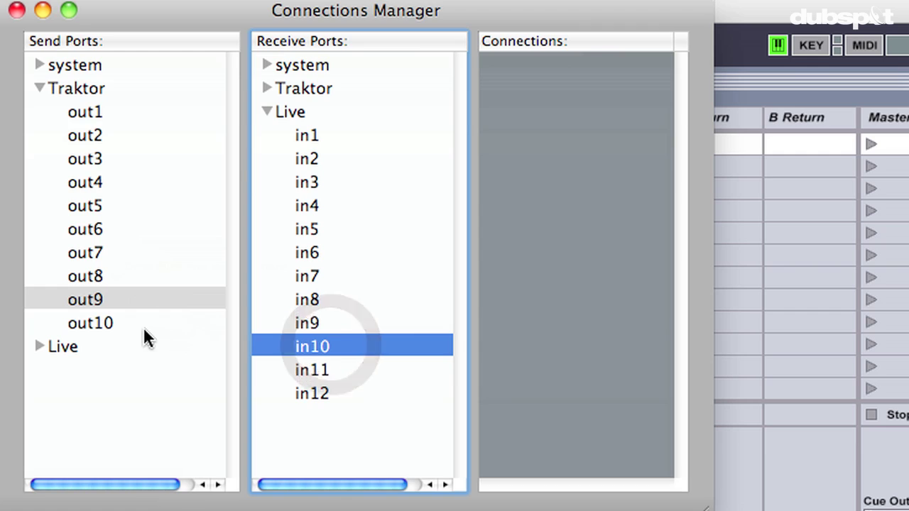
pyautogui.doubleClick(144, 325)
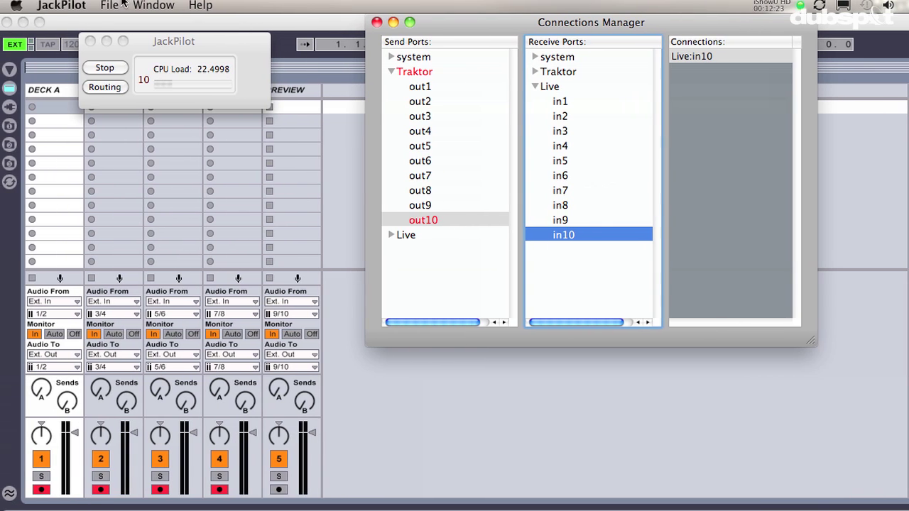
# - Save the routing as a studio setup named 'Traktor2Ableton' on the Desktop
pyautogui.click(53, 4)
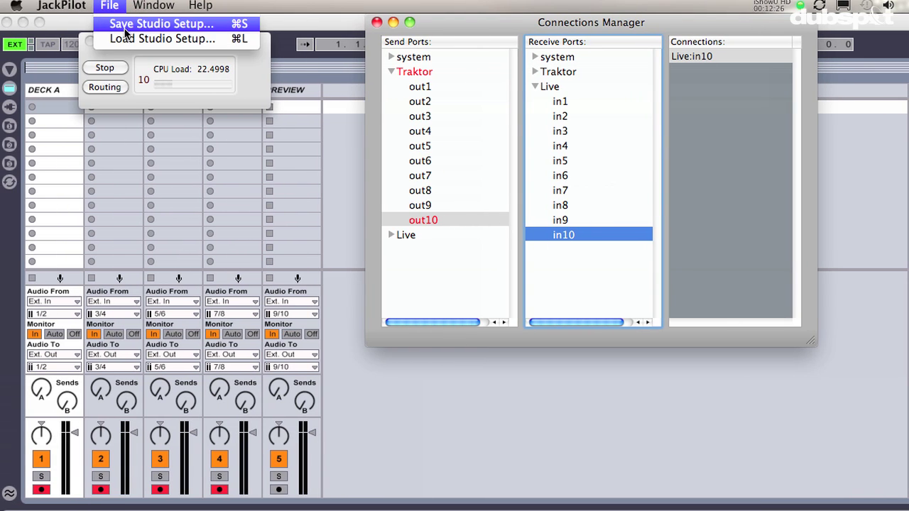
pyautogui.click(125, 28)
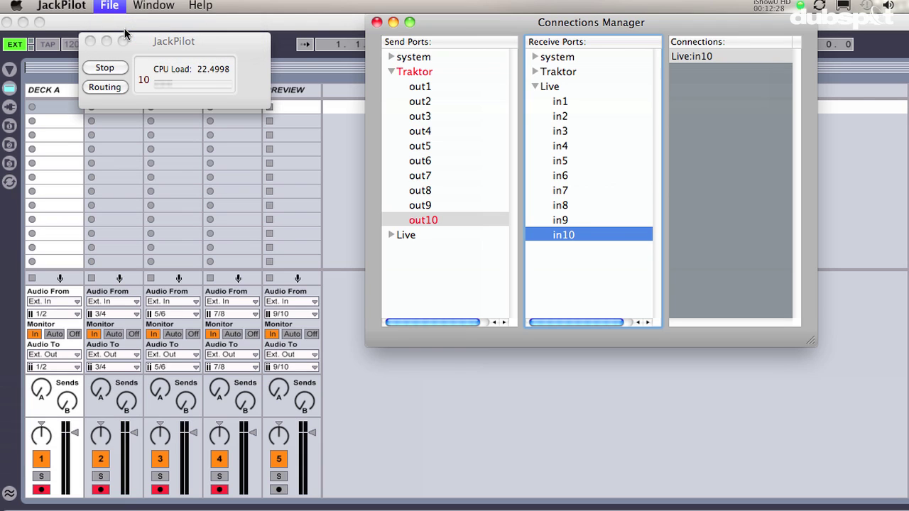
pyautogui.click(414, 313)
pyautogui.write('Traktor2Able')
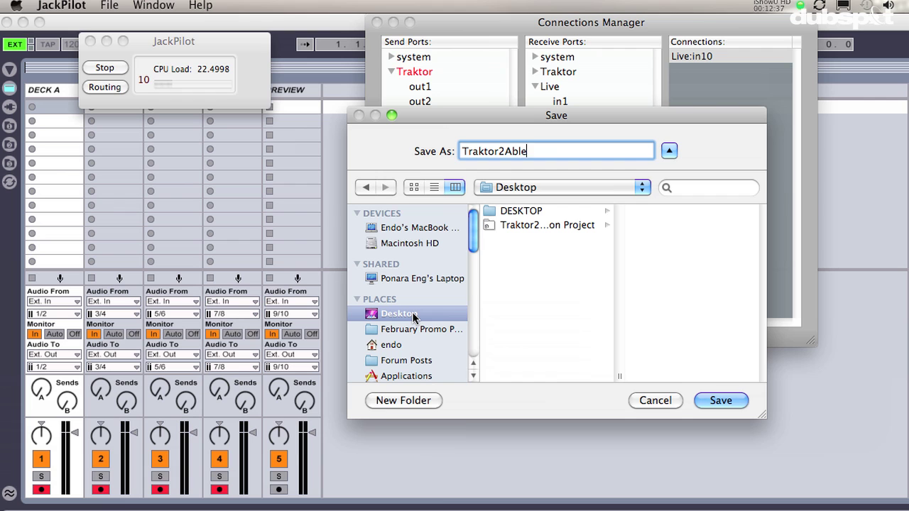
pyautogui.write('ton')
pyautogui.press('Return')
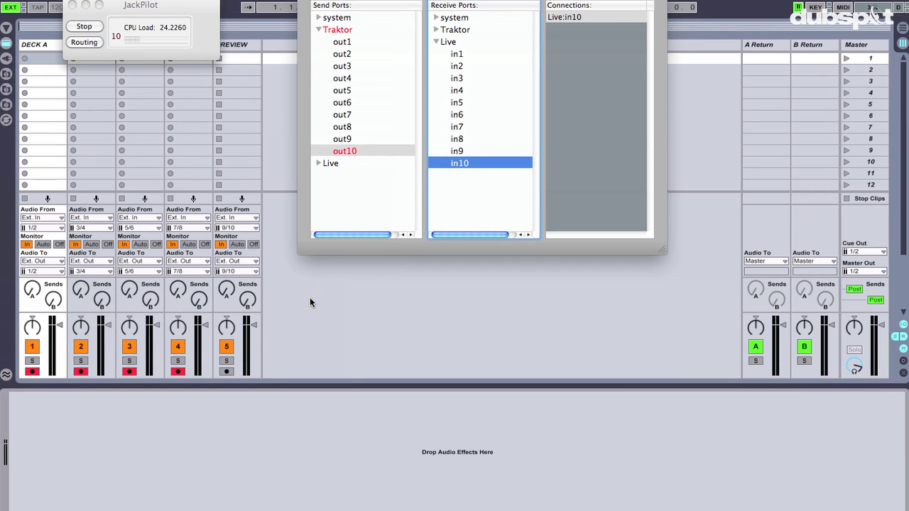
# - From the Cielo Mix (Key) playlist, load Issshhh (Main Mix) onto Deck A and play it
pyautogui.press('super+h')
pyautogui.click(325, 323)
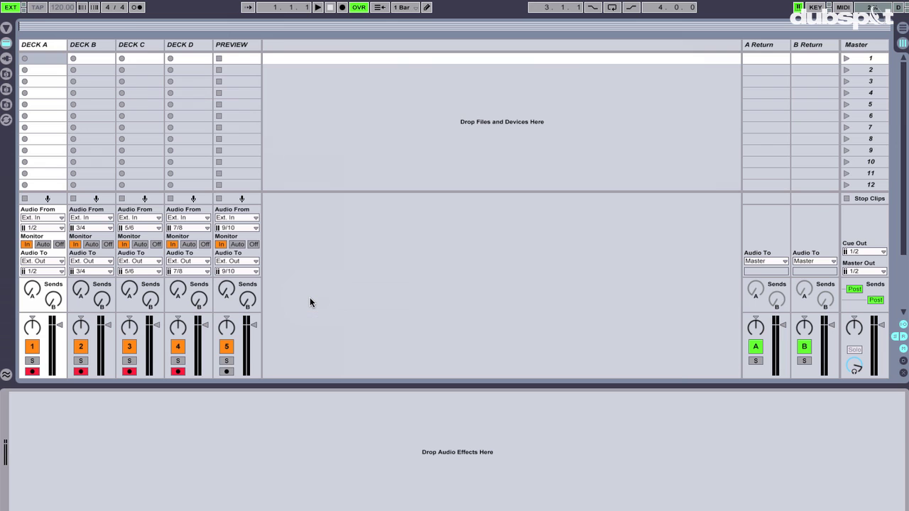
pyautogui.press('super+Tab')
pyautogui.press('super+Tab')
pyautogui.press('super+Tab')
pyautogui.click(601, 336)
pyautogui.moveTo(299, 414); pyautogui.dragTo(128, 127)
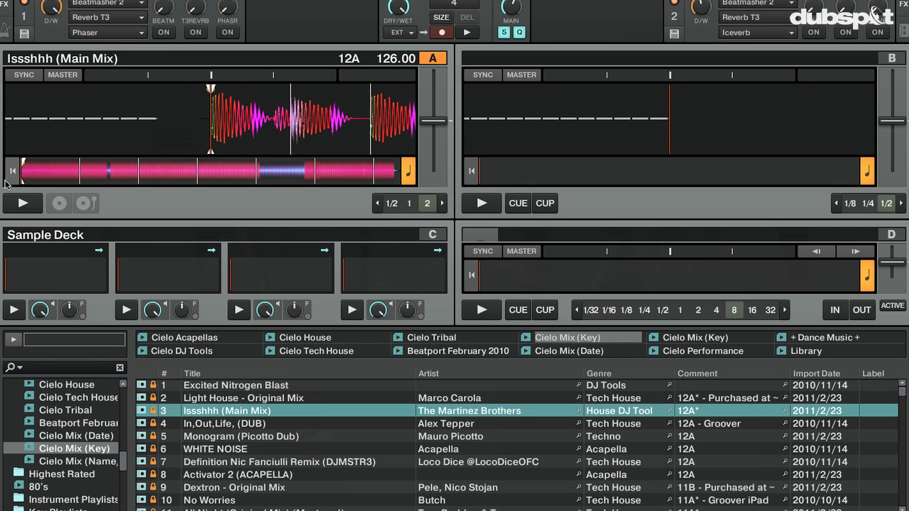
pyautogui.click(12, 202)
# - Load In,Out,Life, (DUB) onto Deck B and play it synced to the master tempo
pyautogui.press('super+Tab')
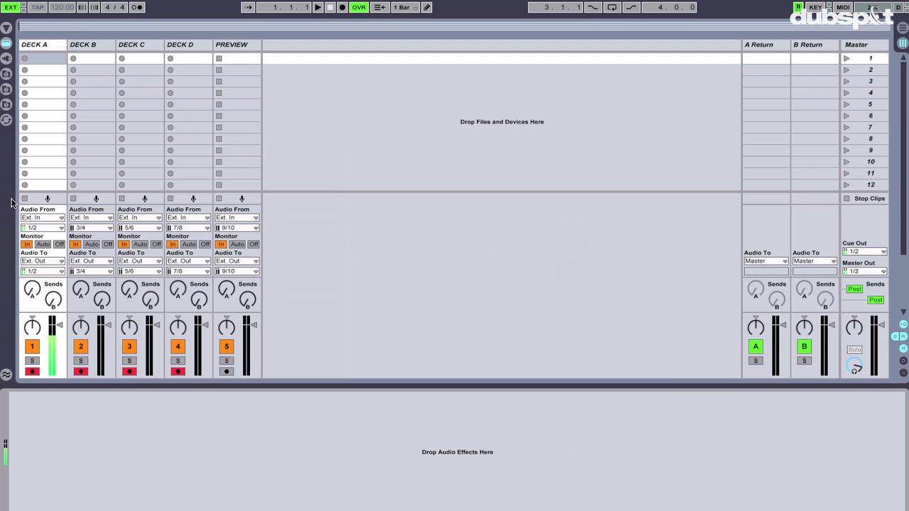
pyautogui.press('super+Tab')
pyautogui.press('Down')
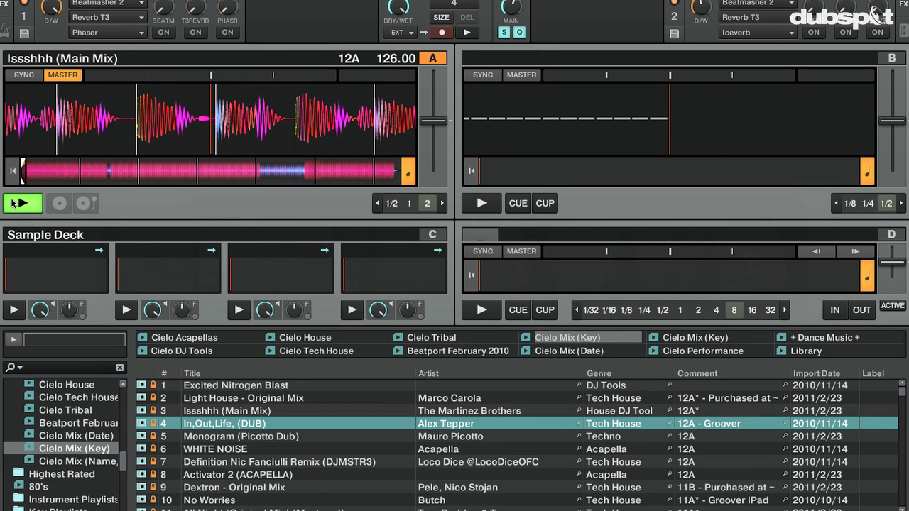
pyautogui.press('super+Right')
pyautogui.click(482, 74)
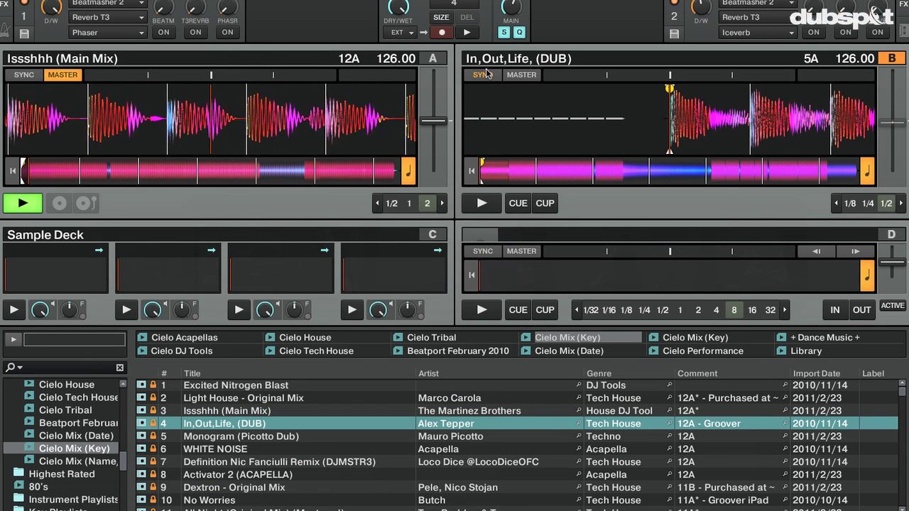
pyautogui.click(472, 203)
pyautogui.press('super+Tab')
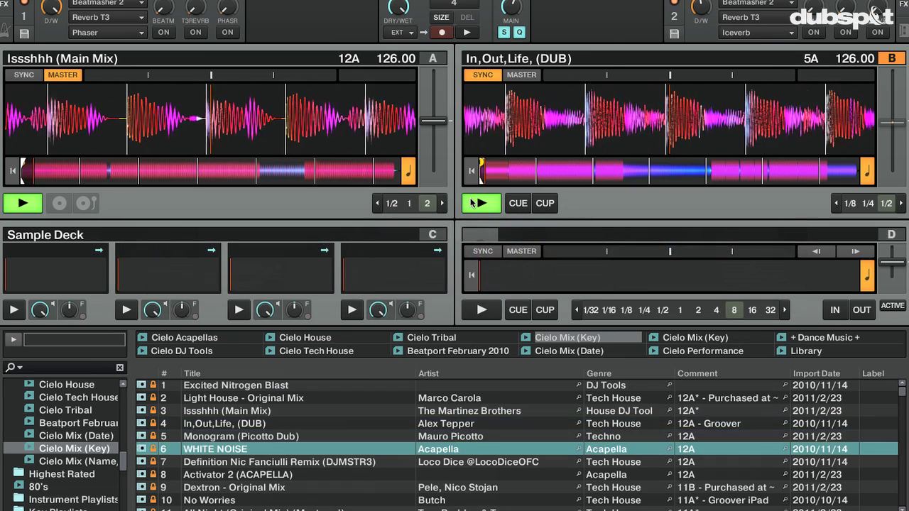
pyautogui.press('Up')
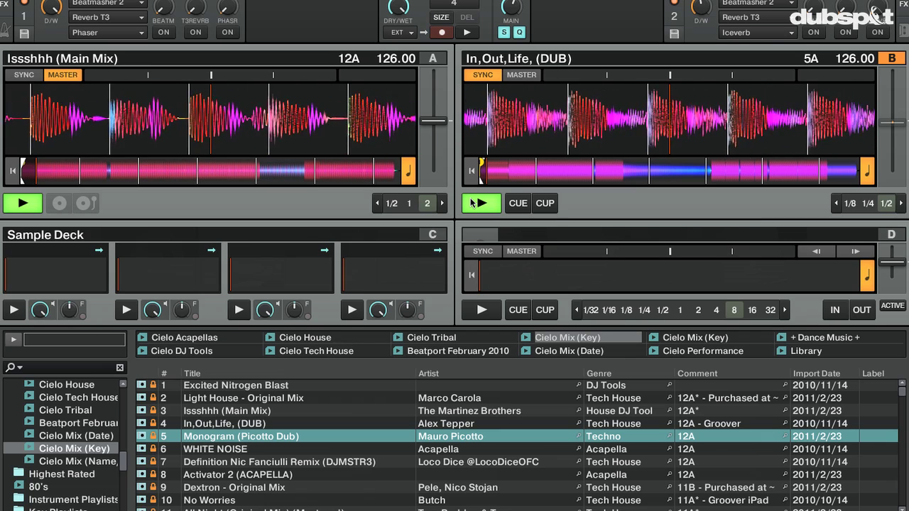
# - Load Monogram (Picotto Dub) onto Deck D and play it synced to the master tempo
pyautogui.hotkey('ctrl', 'shift', 'Right')
pyautogui.click(481, 310)
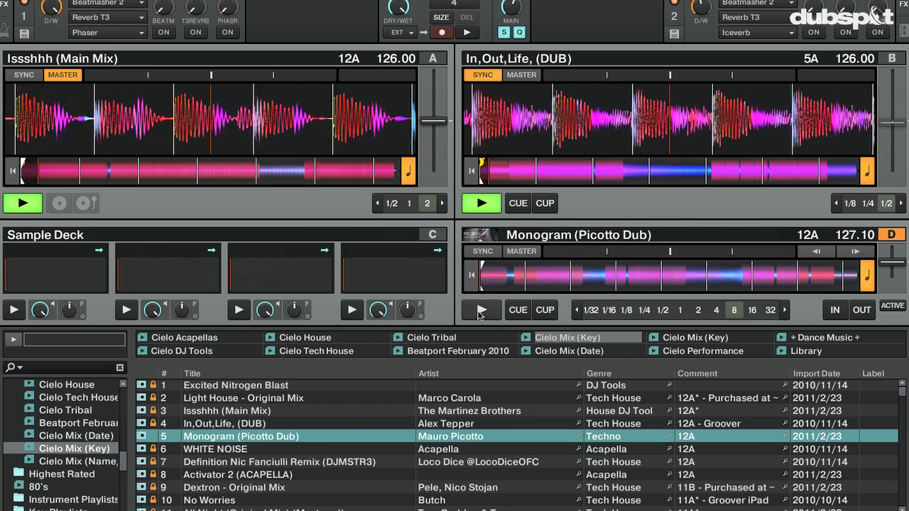
pyautogui.click(483, 252)
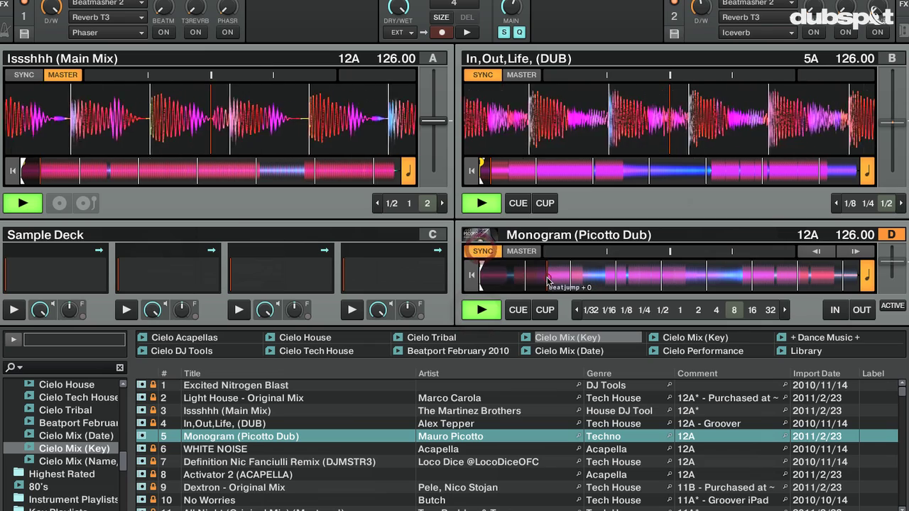
pyautogui.press('super+Tab')
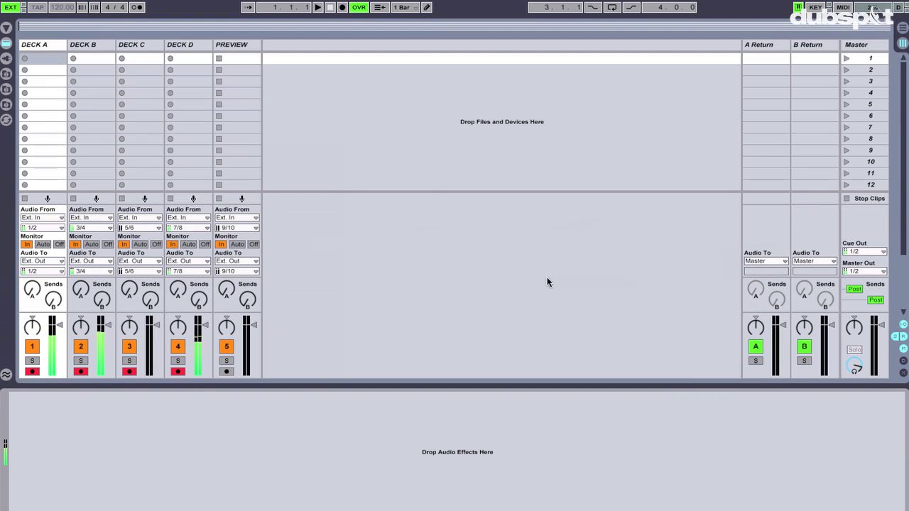
pyautogui.press('super+Tab')
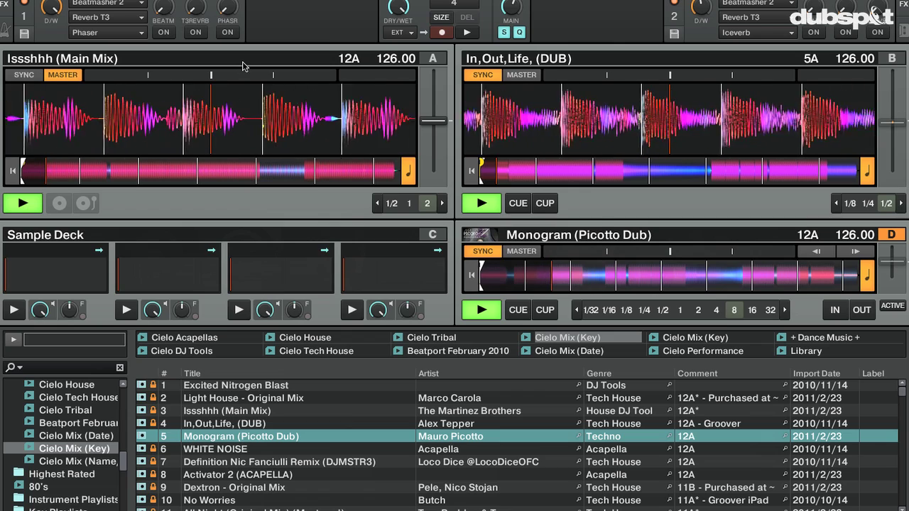
# - Load Issshhh (Main Mix) into the first sample slot and start it playing
pyautogui.moveTo(244, 62); pyautogui.dragTo(50, 269)
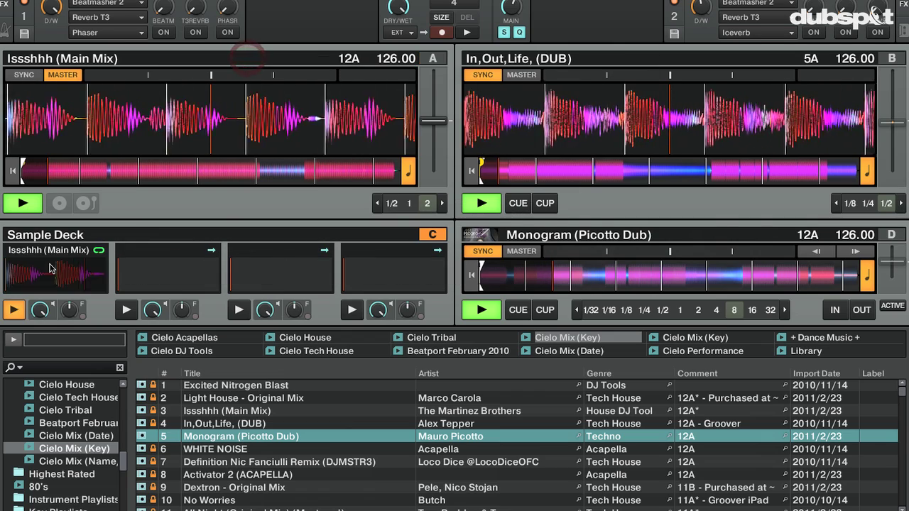
pyautogui.click(12, 310)
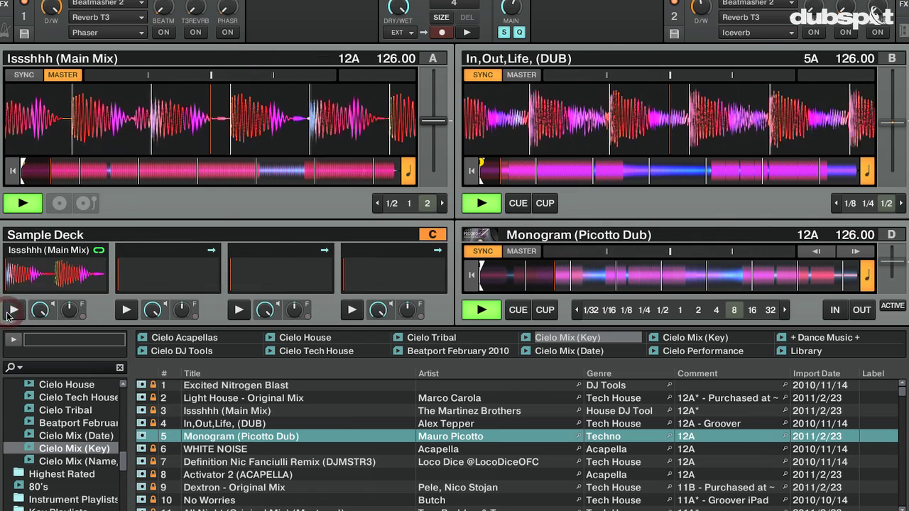
pyautogui.press('super+Tab')
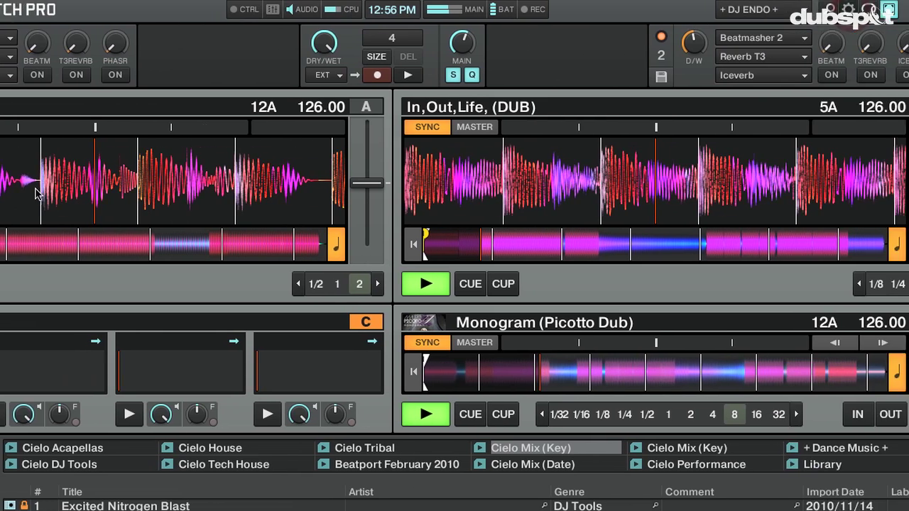
pyautogui.press('super+comma')
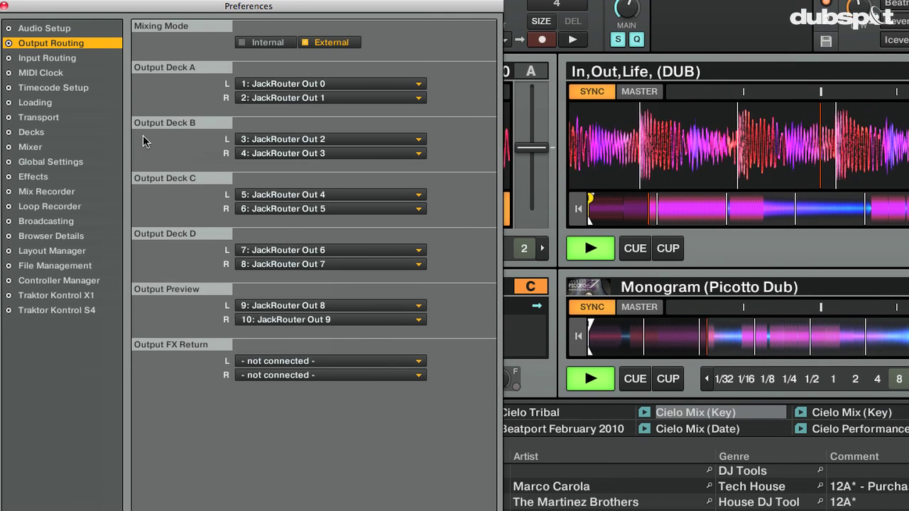
pyautogui.click(50, 161)
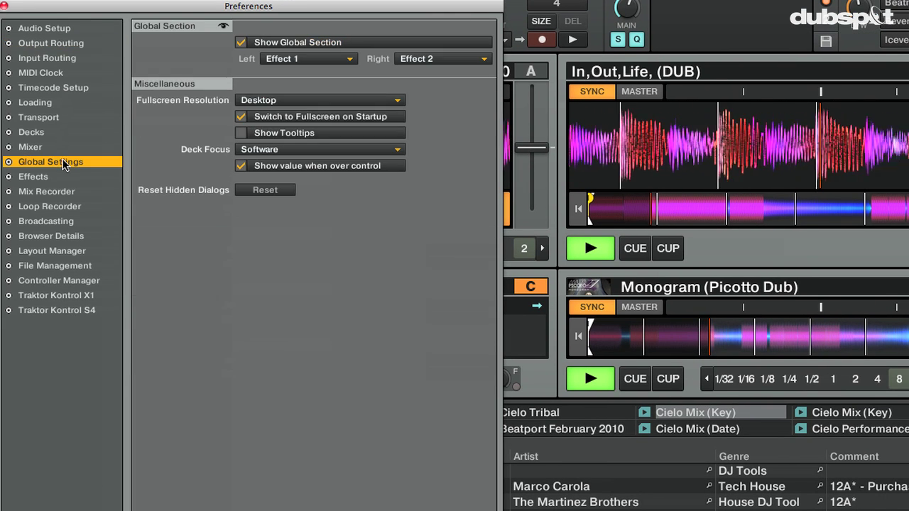
pyautogui.click(241, 43)
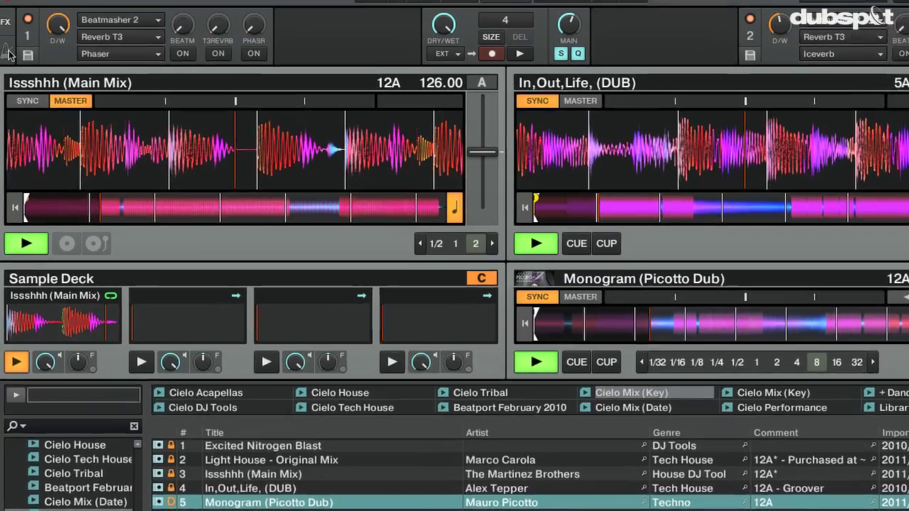
# - Start sending Traktor's 126 BPM master clock so Live follows its tempo
pyautogui.click(6, 30)
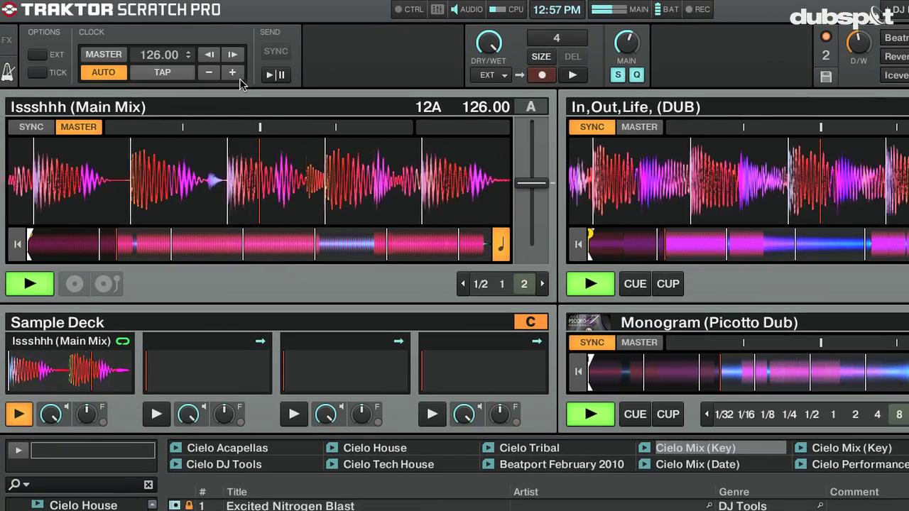
pyautogui.click(279, 75)
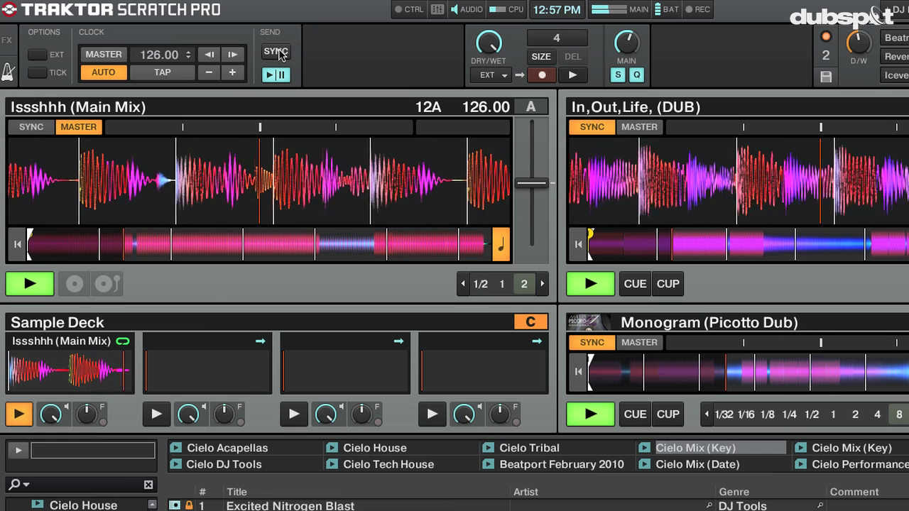
pyautogui.press('super+Tab')
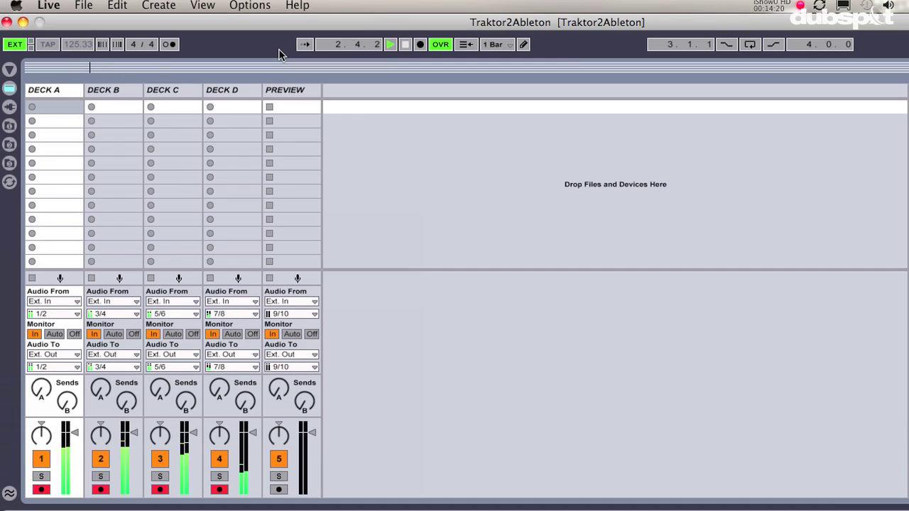
# - Start arrangement recording and unfold the Deck B, C and D tracks in Arrangement View
pyautogui.click(419, 45)
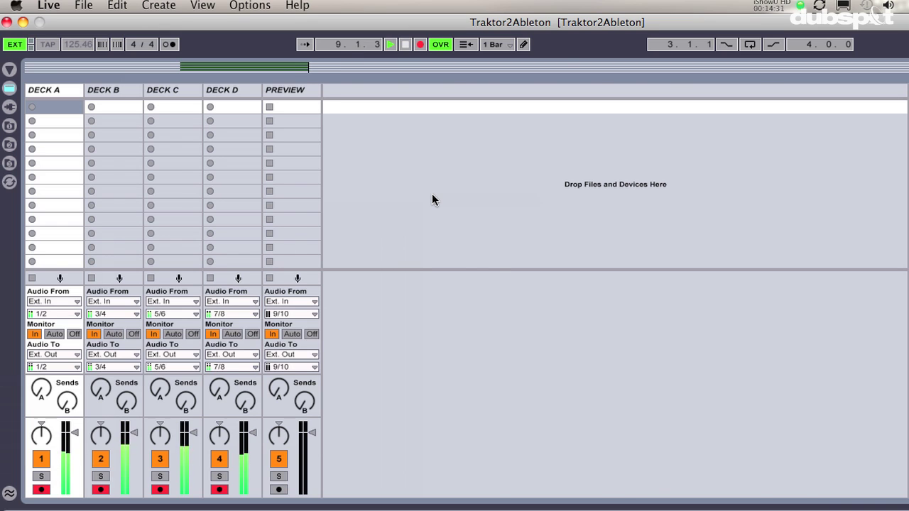
pyautogui.press('Tab')
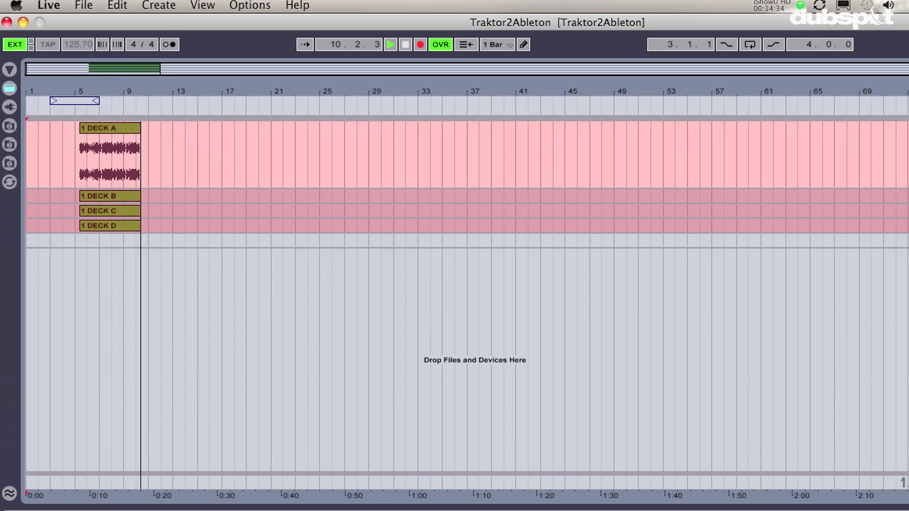
pyautogui.click(908, 198)
pyautogui.click(908, 263)
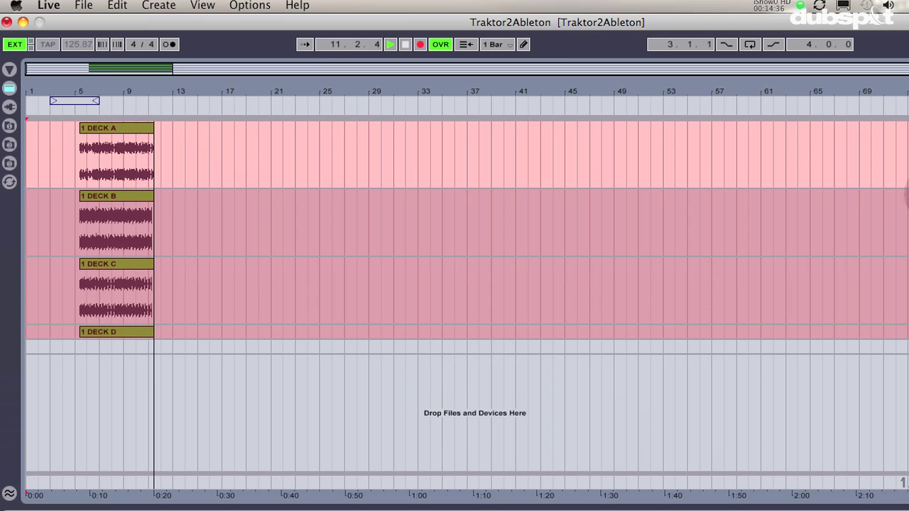
pyautogui.click(908, 331)
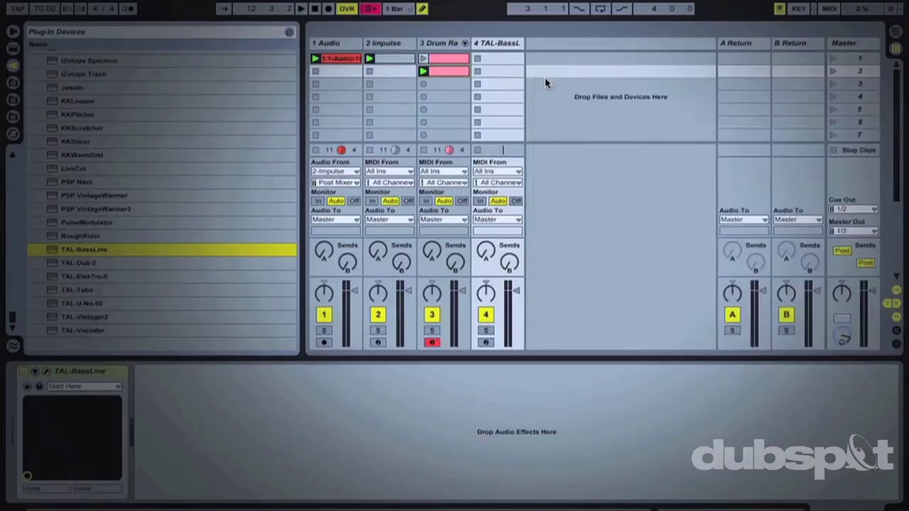
pyautogui.doubleClick(497, 72)
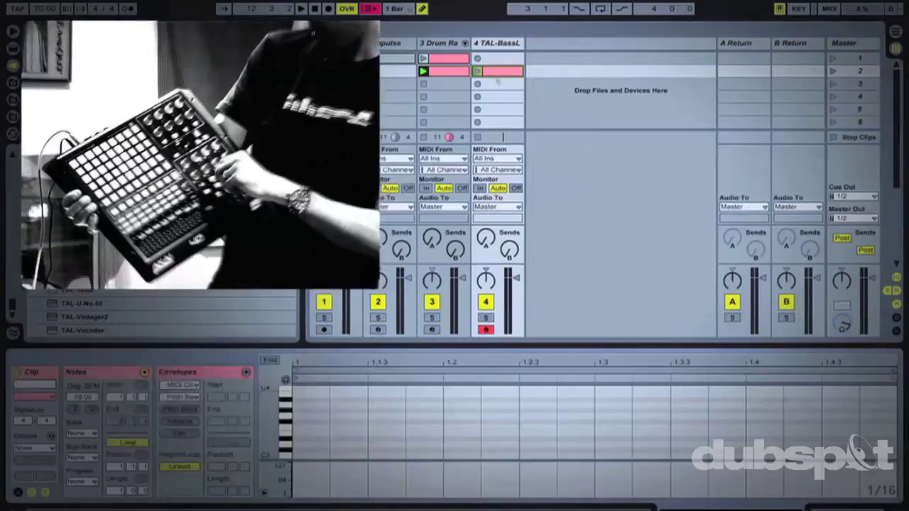
pyautogui.click(270, 360)
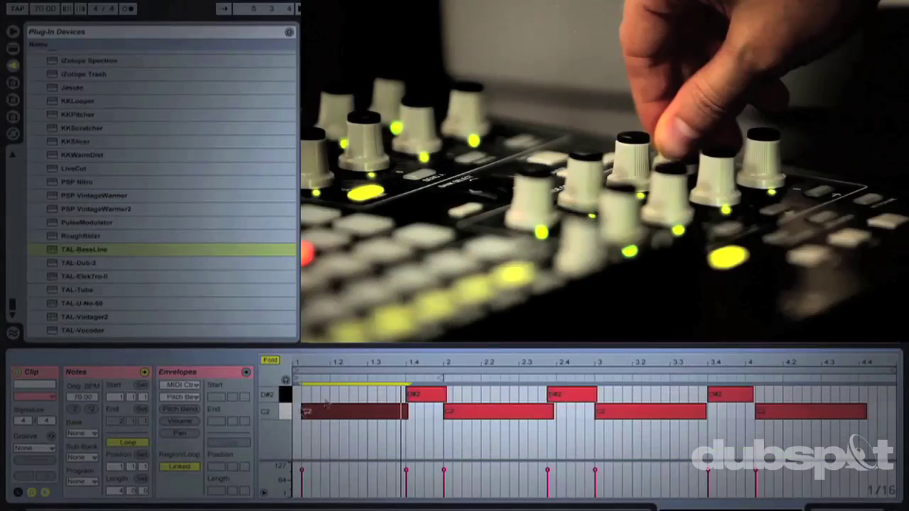